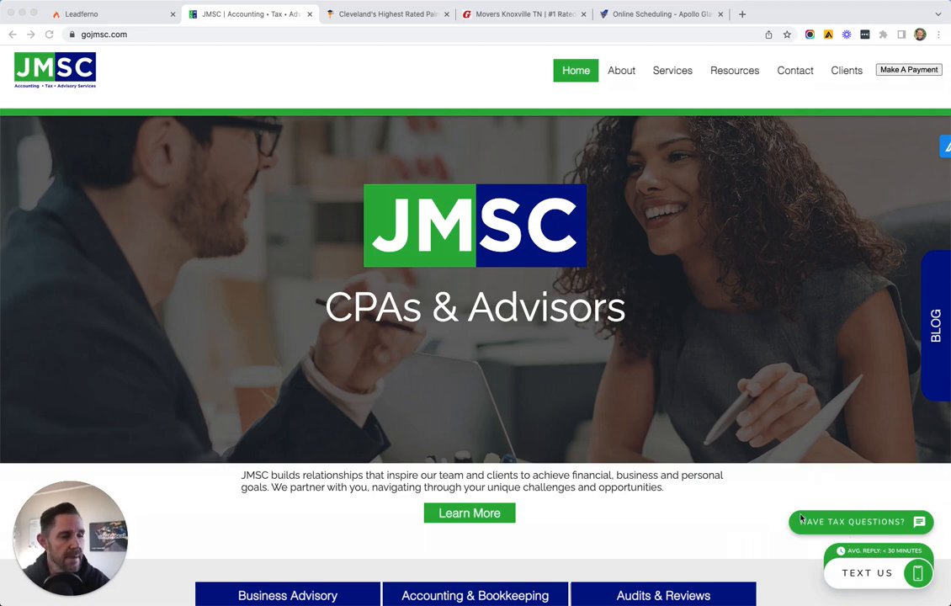
Review the gojmsc.com accounting homepage, then switch to the Textbook Painting tab
scroll(747, 467, "down", 5)
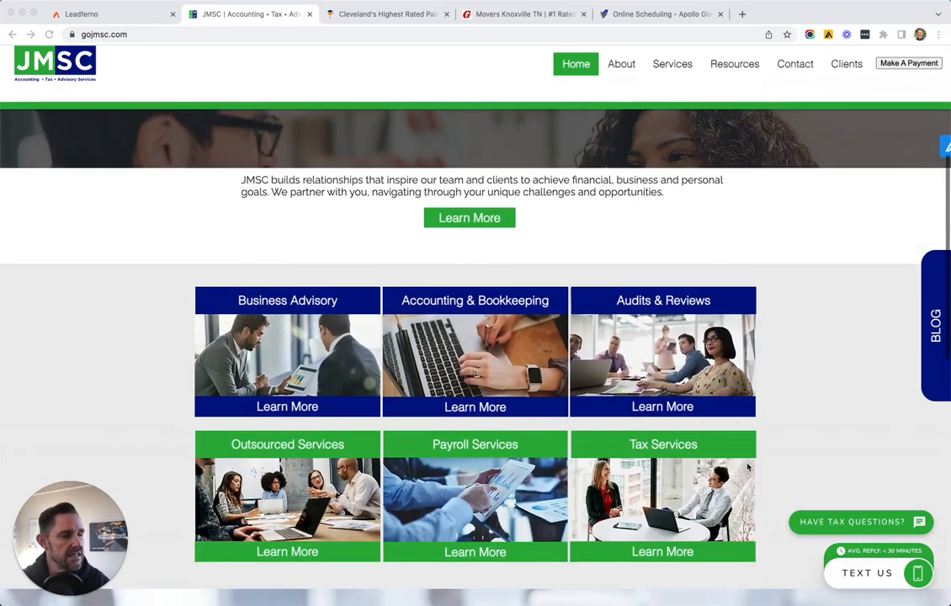
scroll(747, 467, "down", 6)
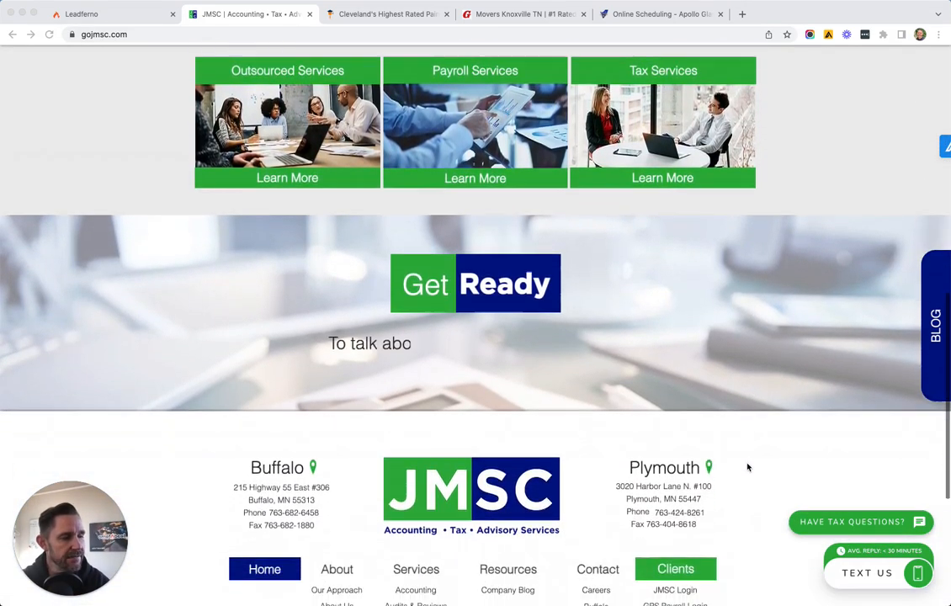
scroll(747, 467, "up", 15)
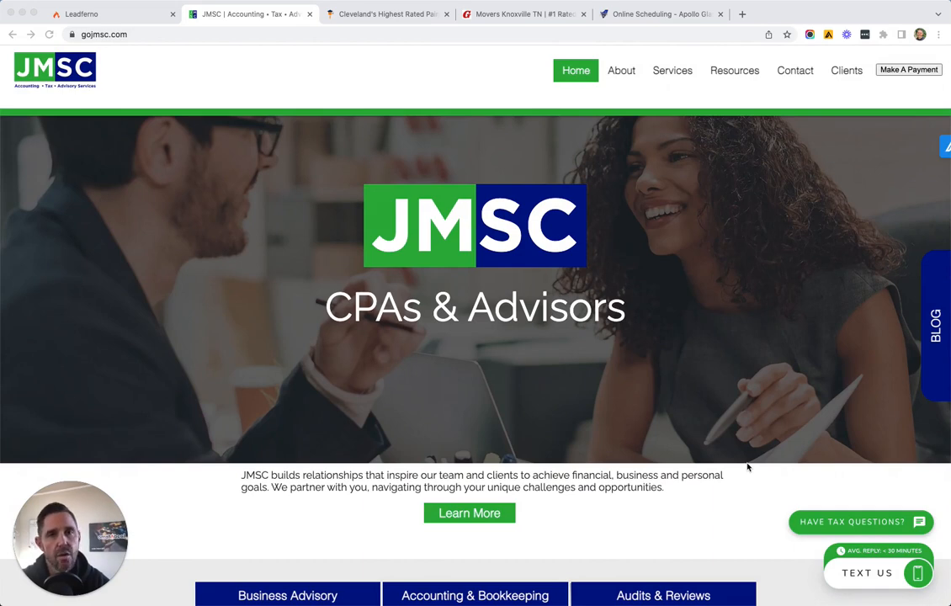
left_click(401, 21)
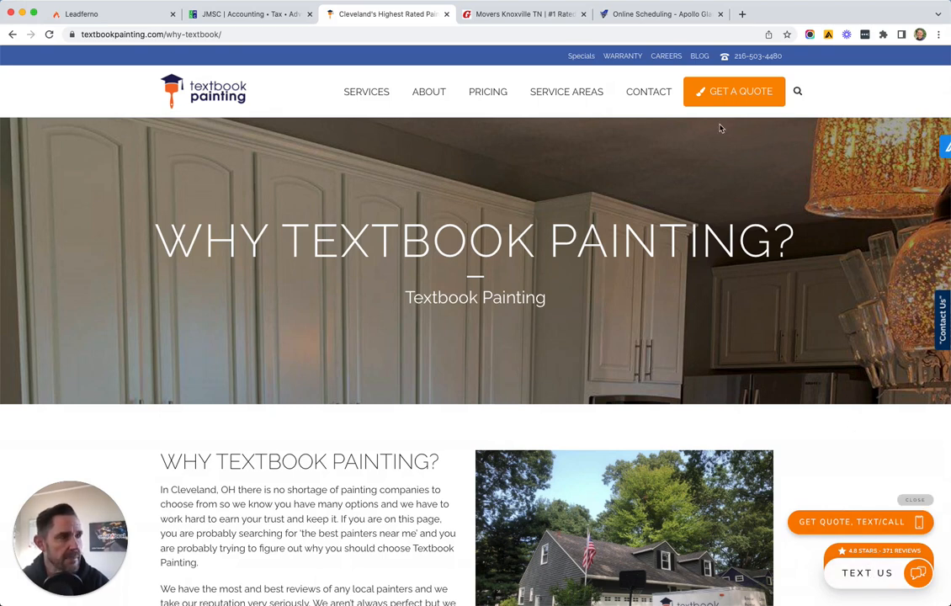
Switch to the Gouffon Moving & Storage site and open its 'Text with us' chat form
left_click(533, 16)
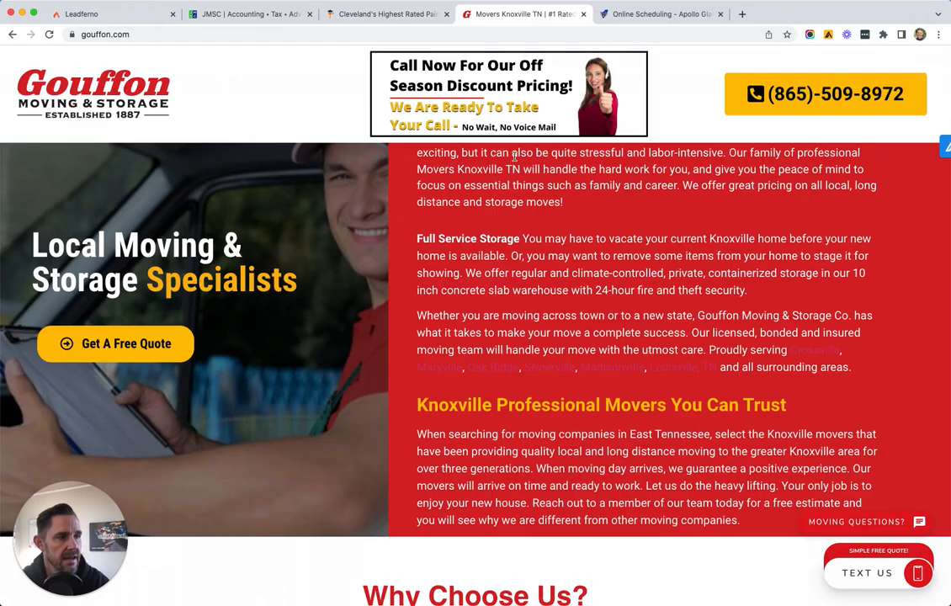
scroll(564, 260, "up", 3)
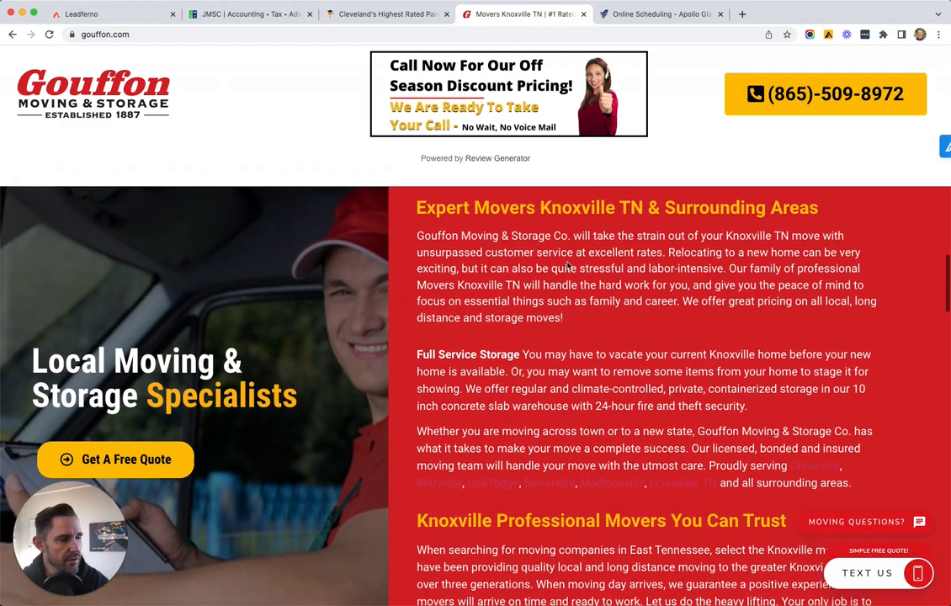
scroll(567, 266, "up", 5)
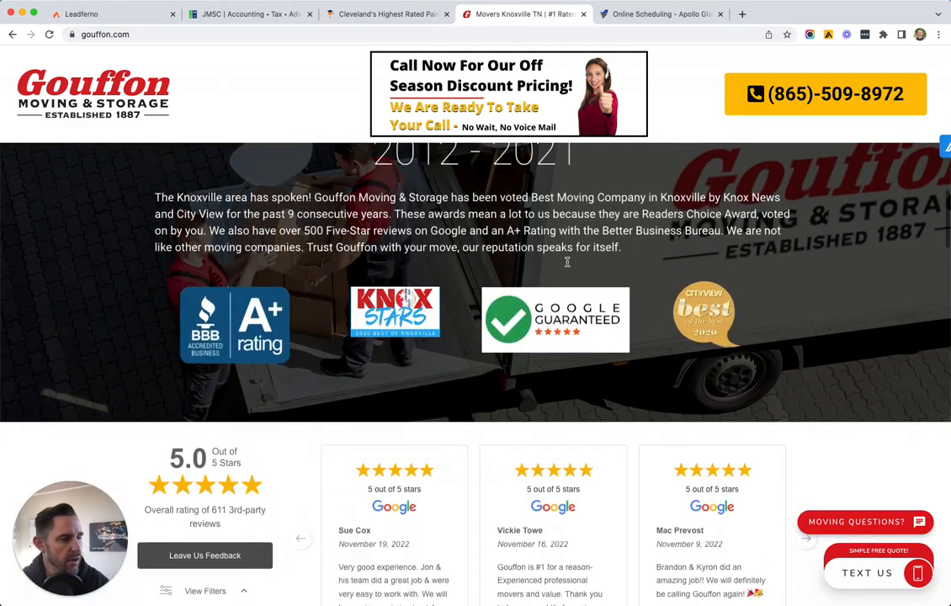
scroll(567, 263, "up", 3)
scroll(567, 265, "up", 5)
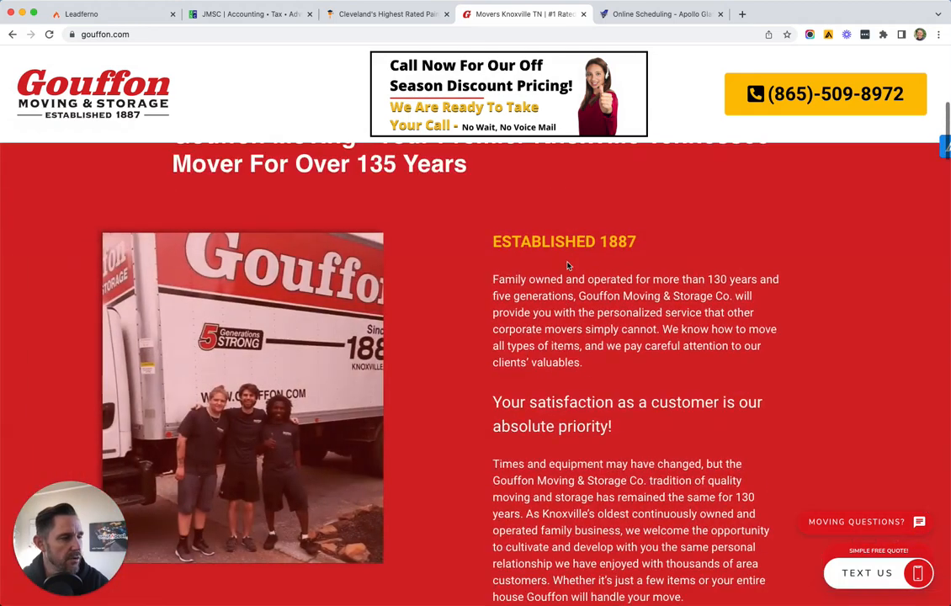
scroll(567, 265, "down", 5)
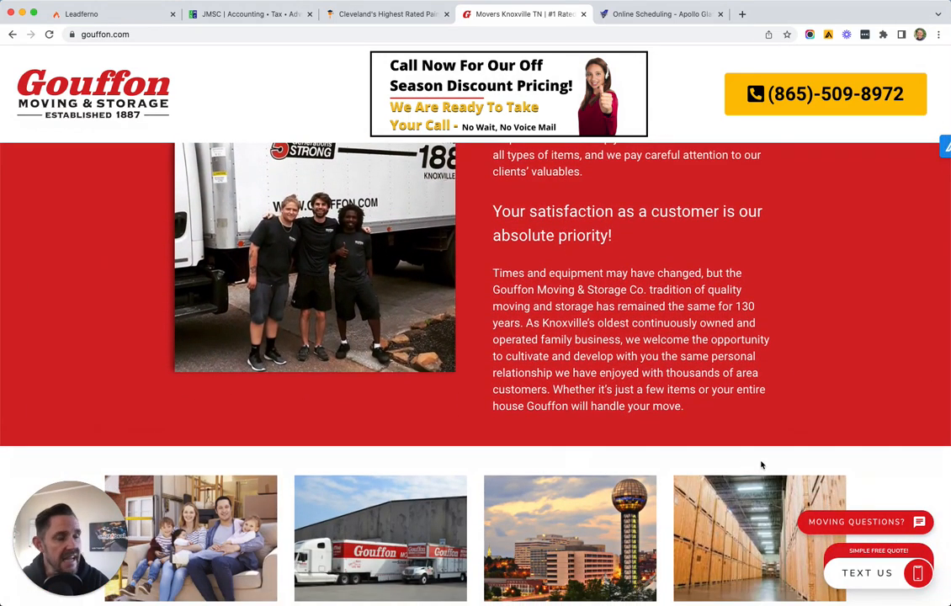
left_click(835, 523)
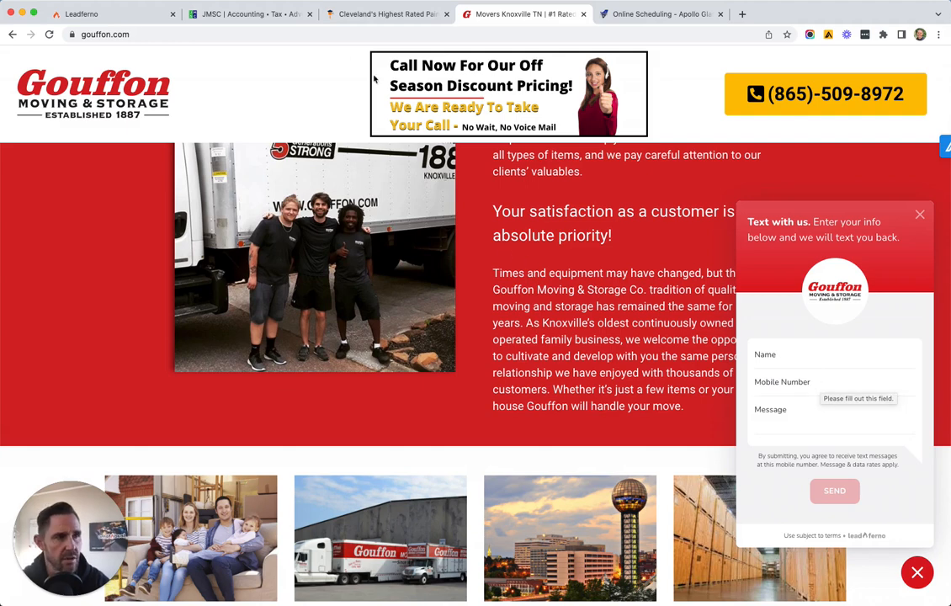
View Textbook Painting's GET QUOTE, TEXT/CALL popup, then return to the Apollo Glass Leadbox settings
left_click(371, 18)
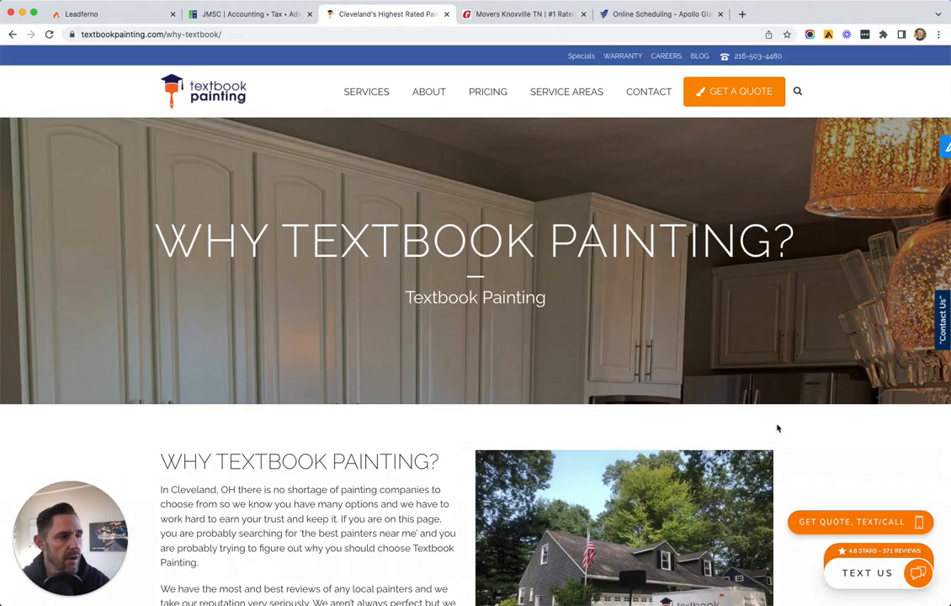
left_click(830, 522)
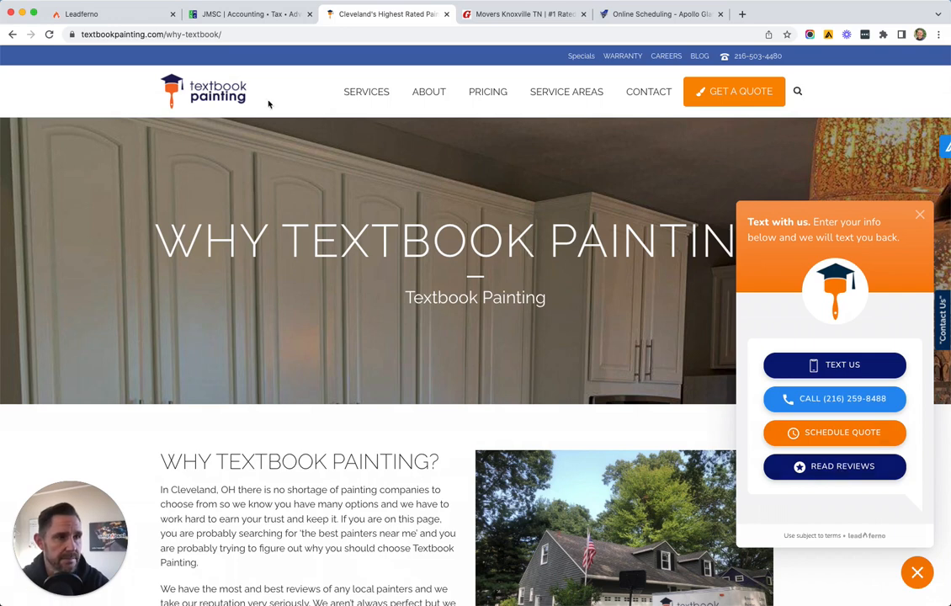
left_click(131, 17)
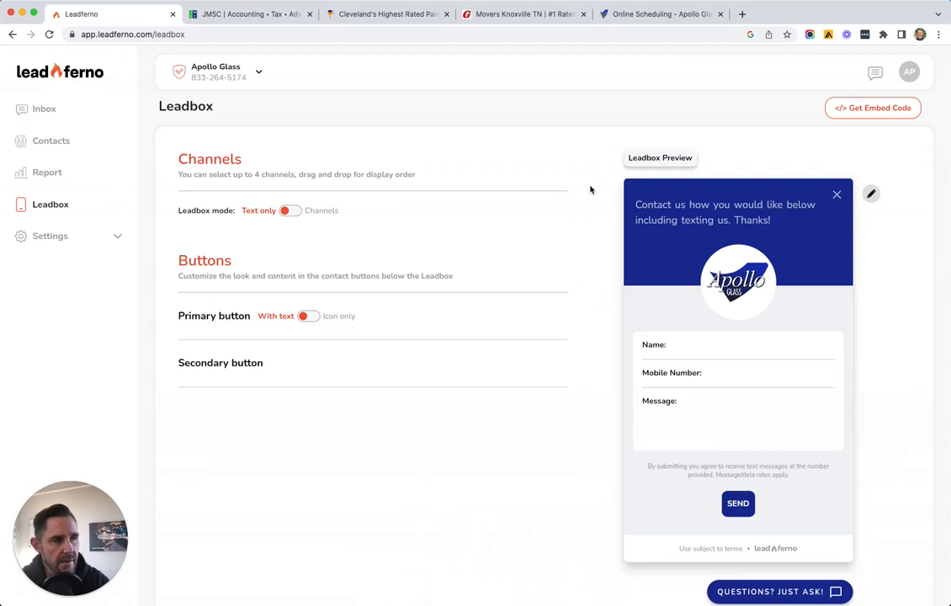
scroll(590, 189, "down", 3)
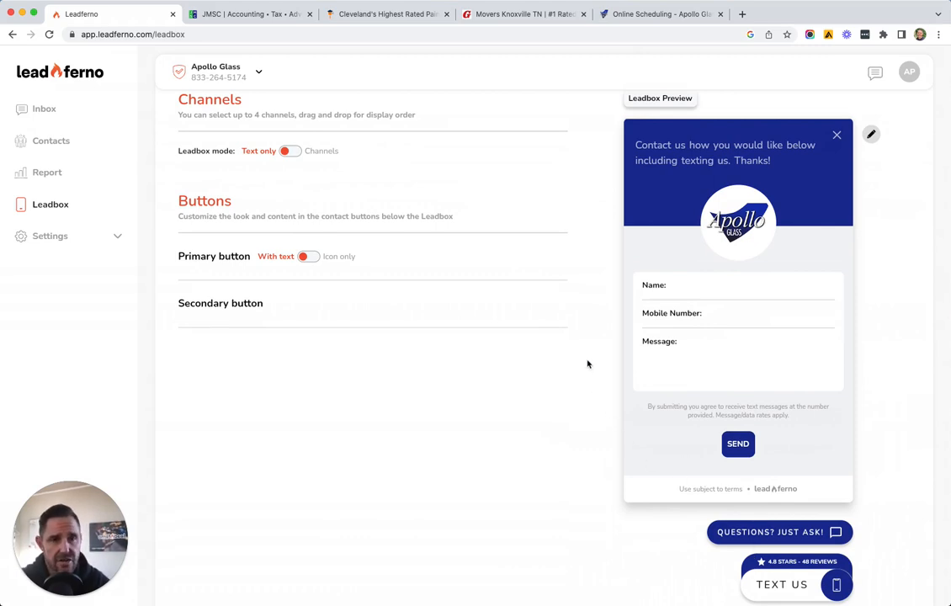
Enter Leadbox edit mode and open the image & accent color dialog via the logo
left_click(871, 135)
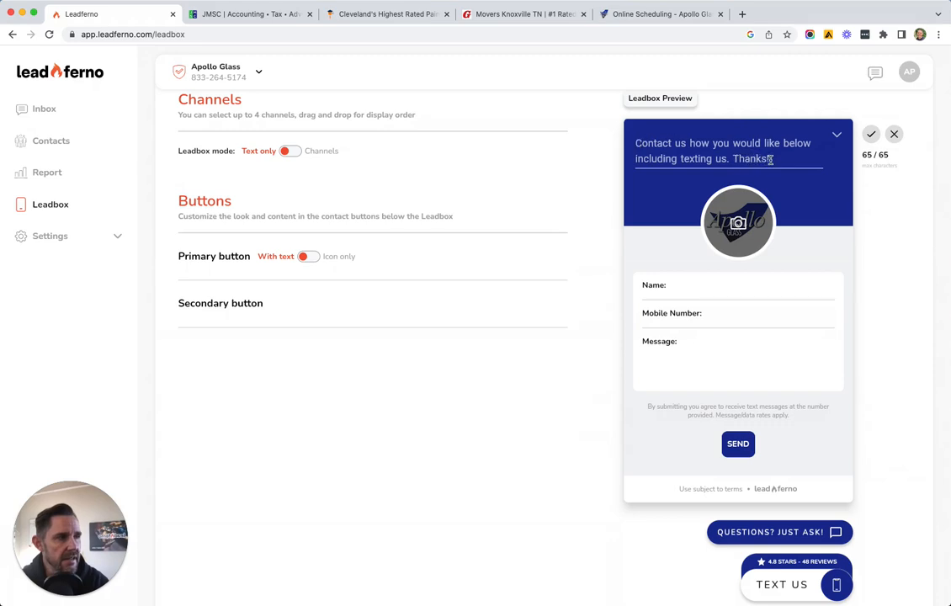
left_click_drag(769, 159, 688, 145)
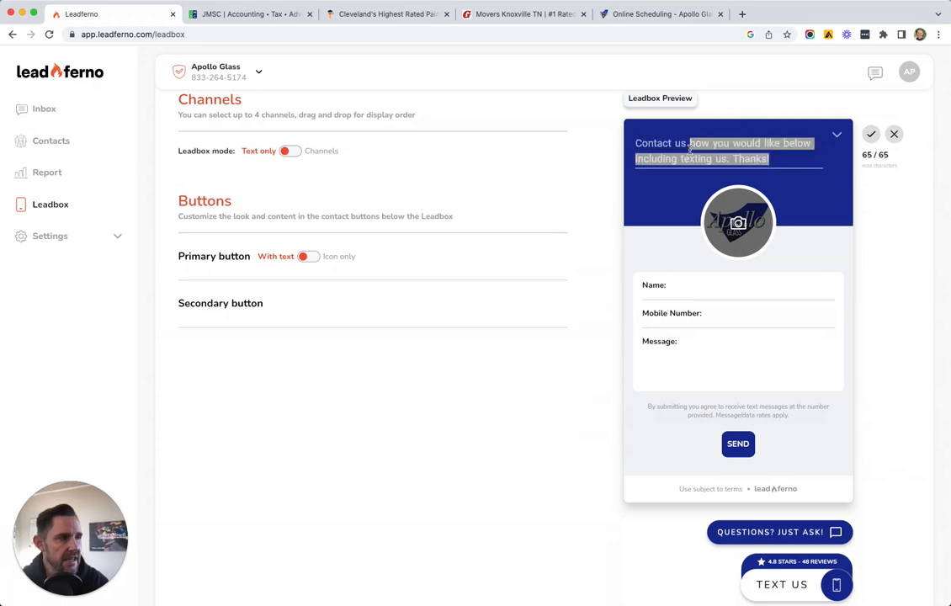
left_click(689, 145)
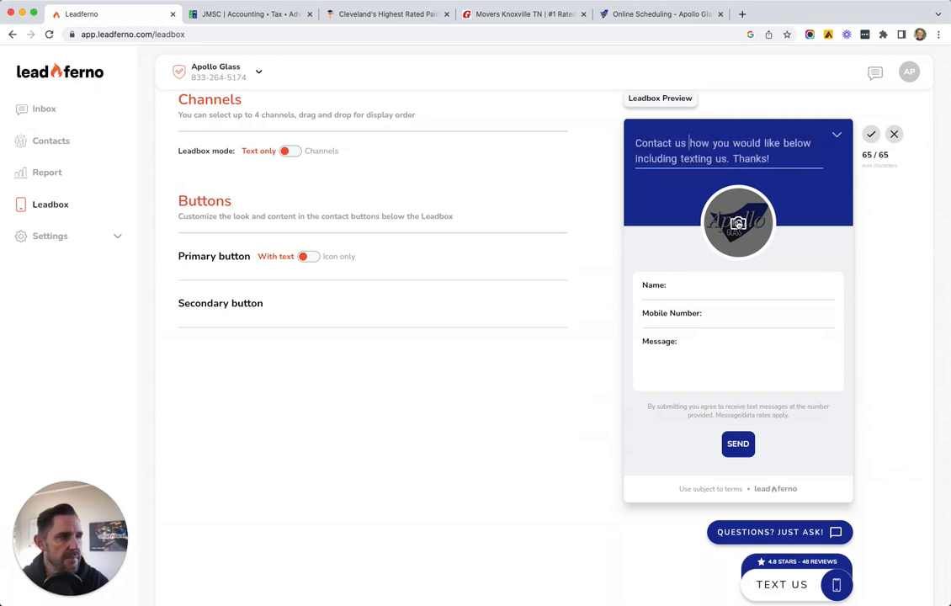
left_click(737, 223)
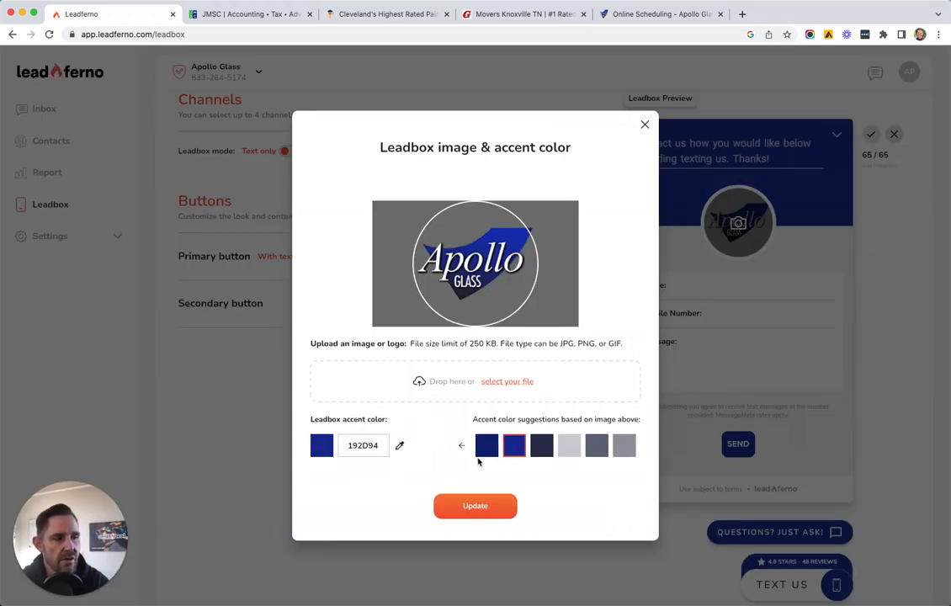
Try a grey accent, restore blue 192D94 through the picker, and close the dialog
left_click(567, 450)
left_click(515, 447)
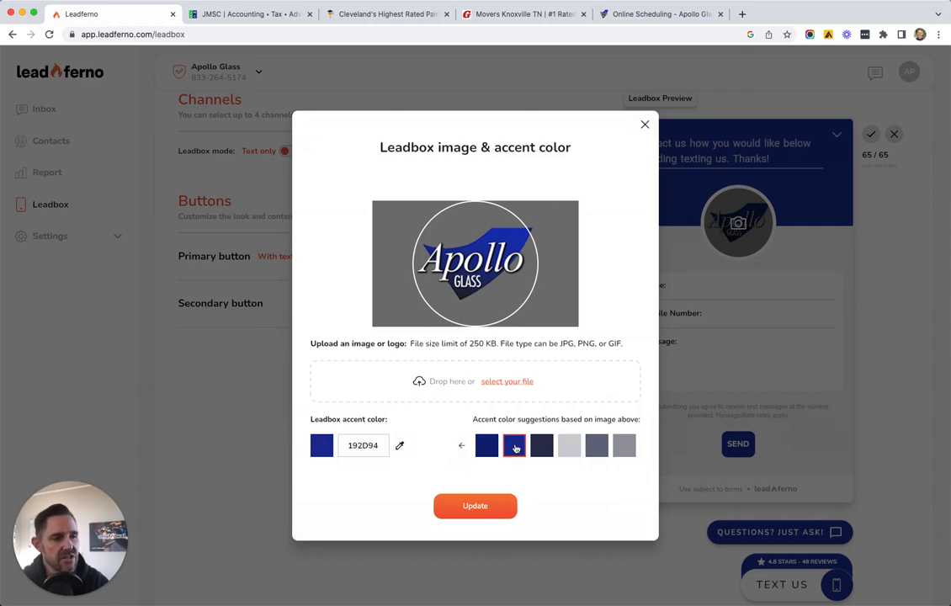
left_click(400, 446)
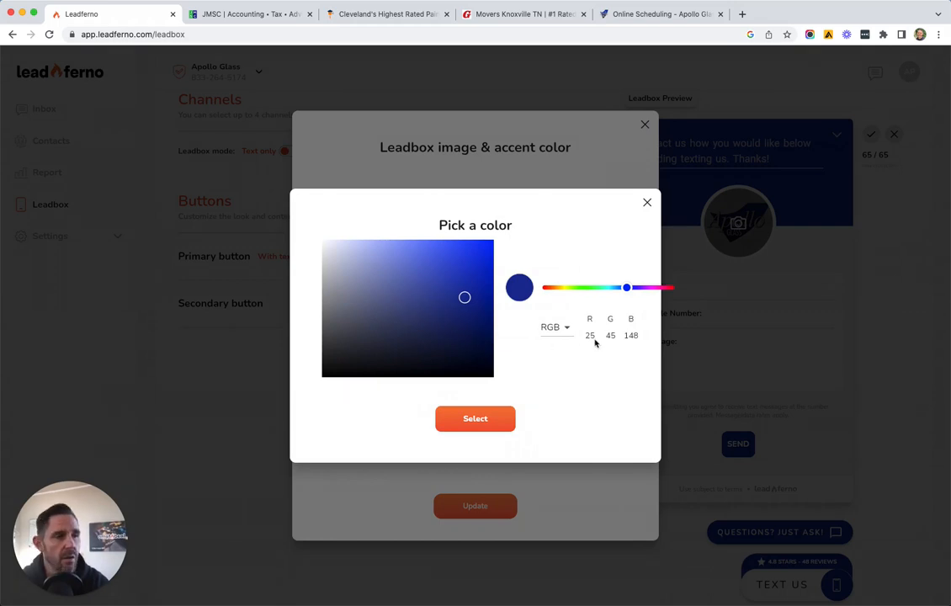
left_click(476, 420)
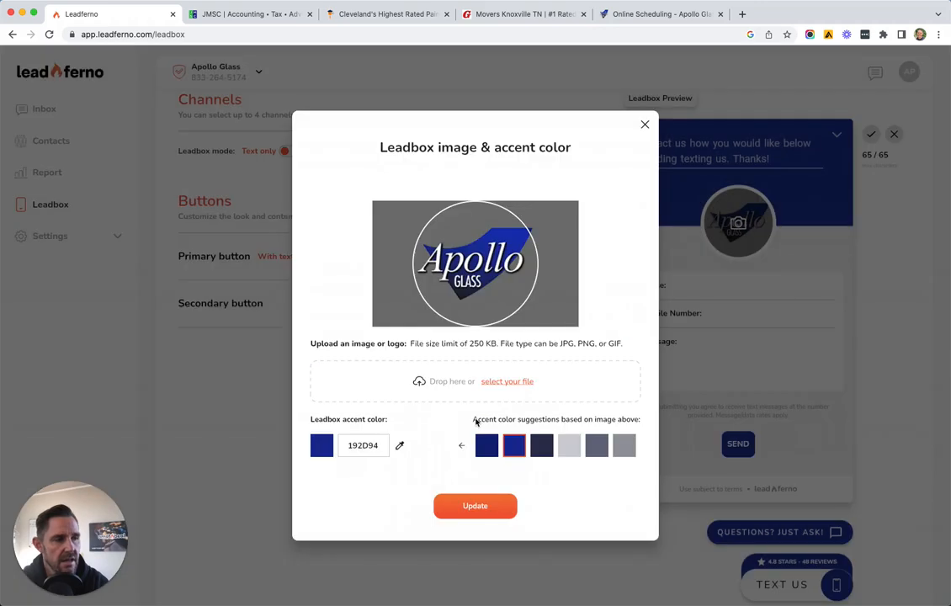
left_click(645, 126)
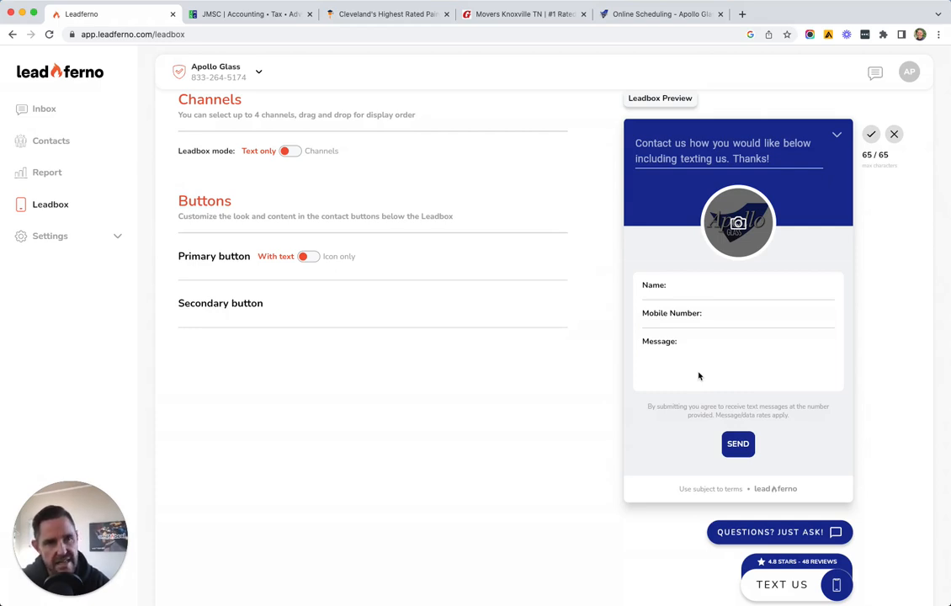
left_click(291, 152)
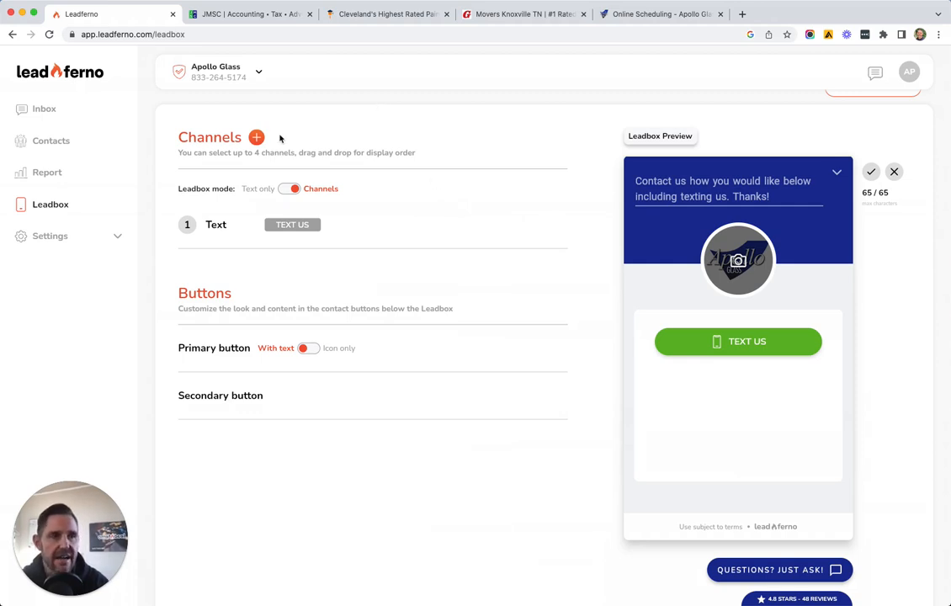
Add a Call channel with the business phone number and the phone icon on its button
left_click(256, 139)
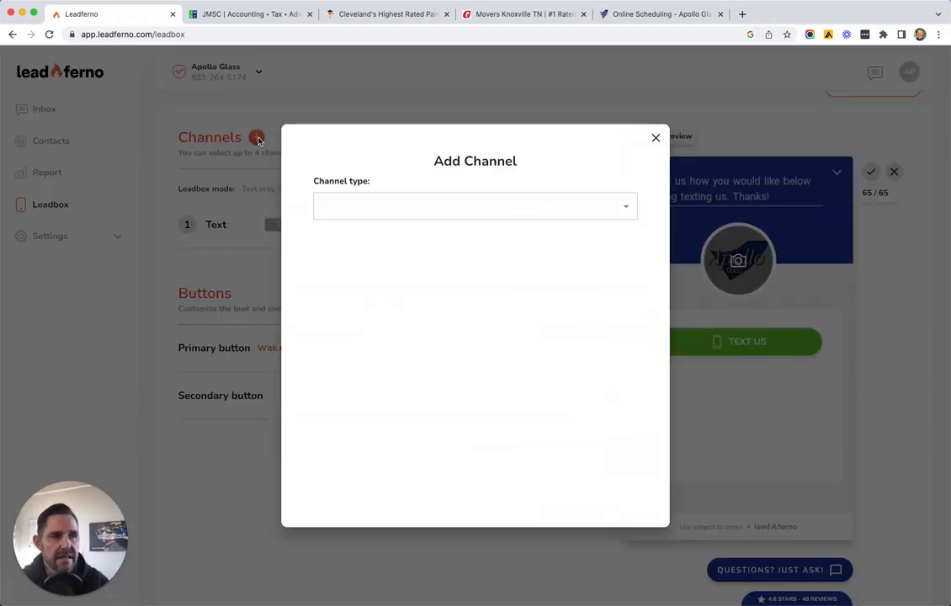
left_click(438, 206)
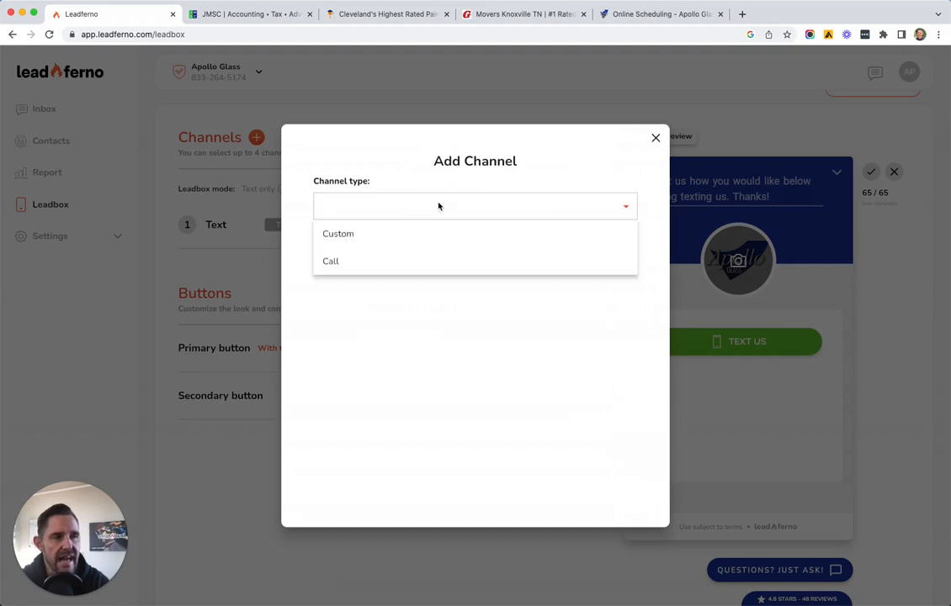
left_click(376, 266)
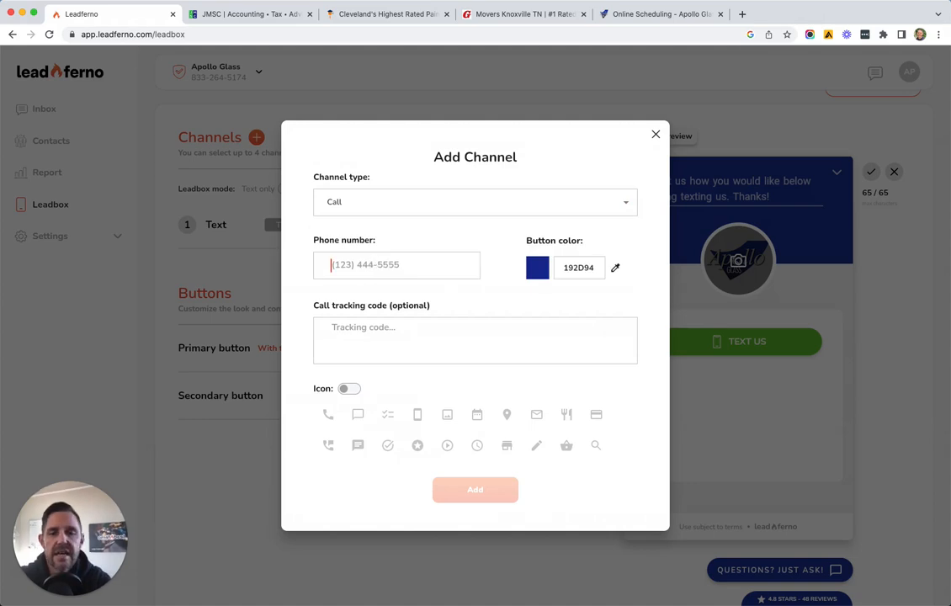
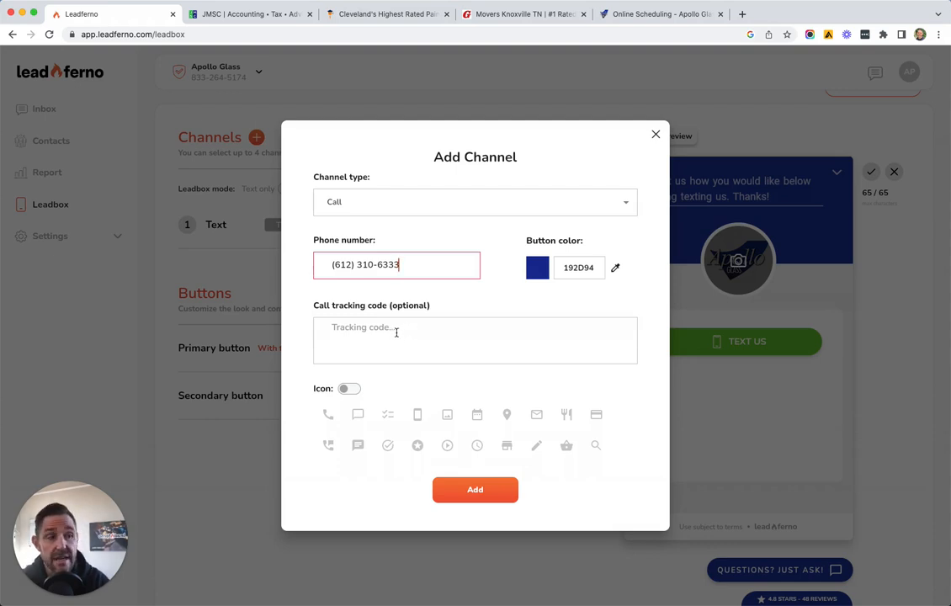
left_click(349, 389)
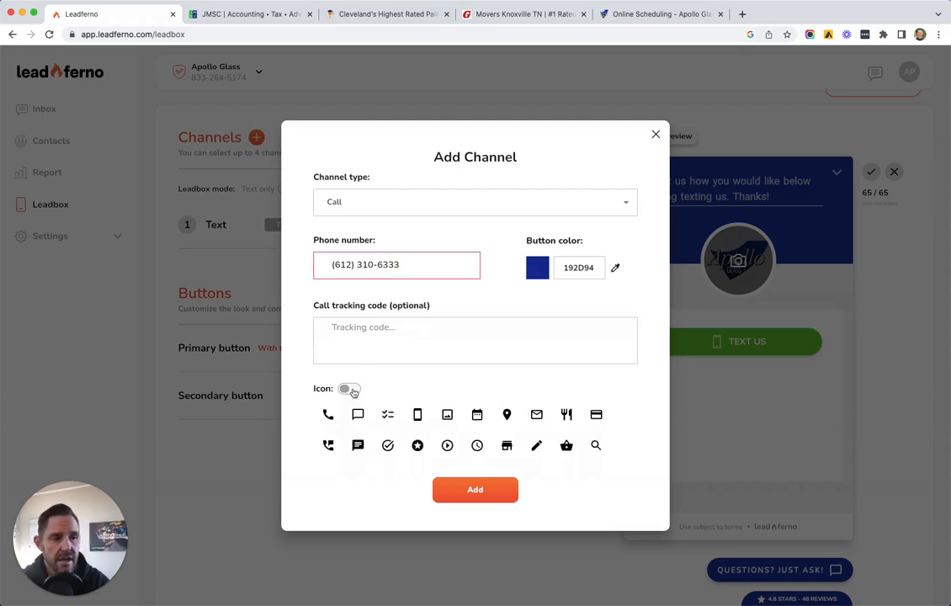
left_click(328, 416)
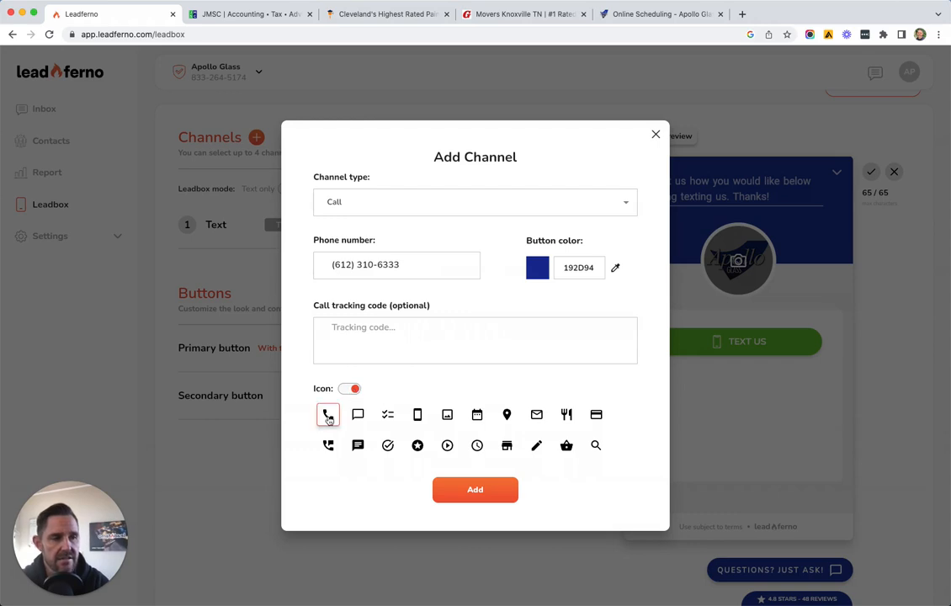
left_click(474, 495)
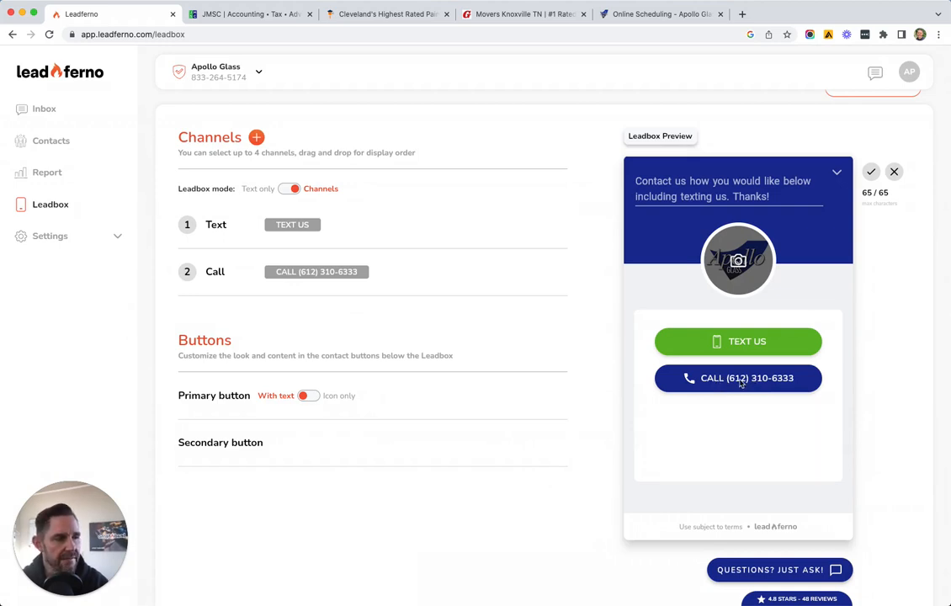
Start another new channel and set its type to Custom
left_click(258, 143)
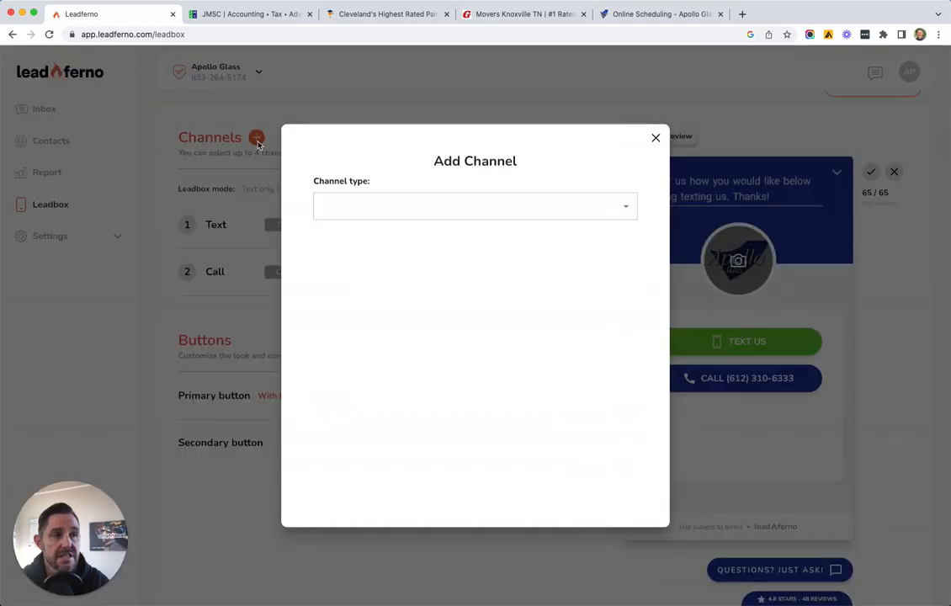
left_click(394, 210)
left_click(375, 235)
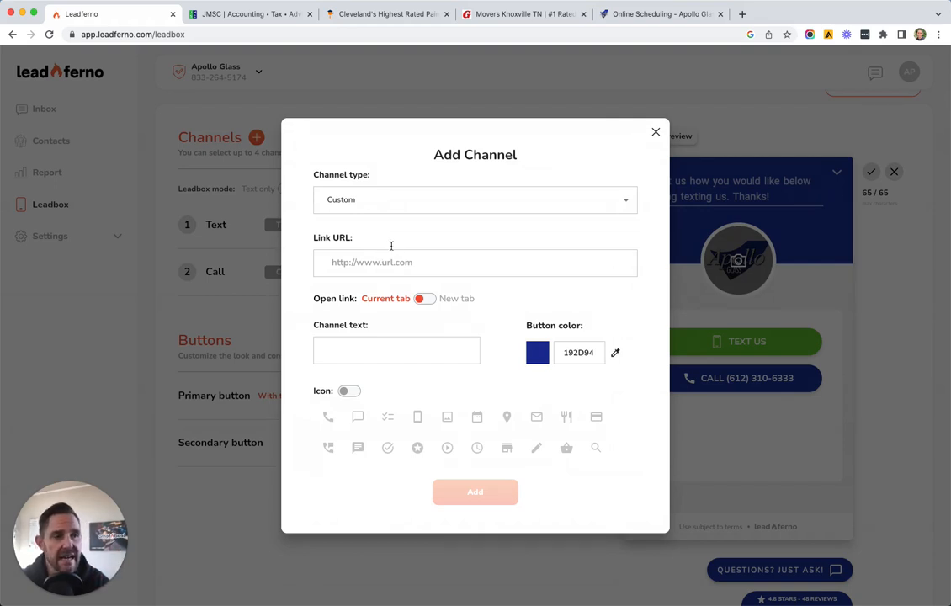
Copy the Apollo Glass online scheduling page's web address and return to Leadferno
left_click(654, 15)
left_click(282, 32)
key("super+c")
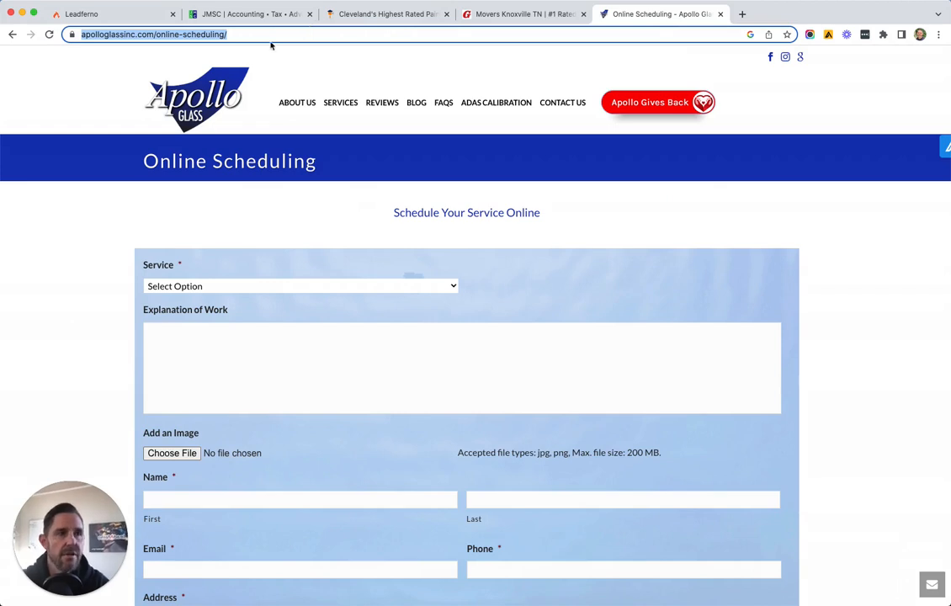
left_click(128, 17)
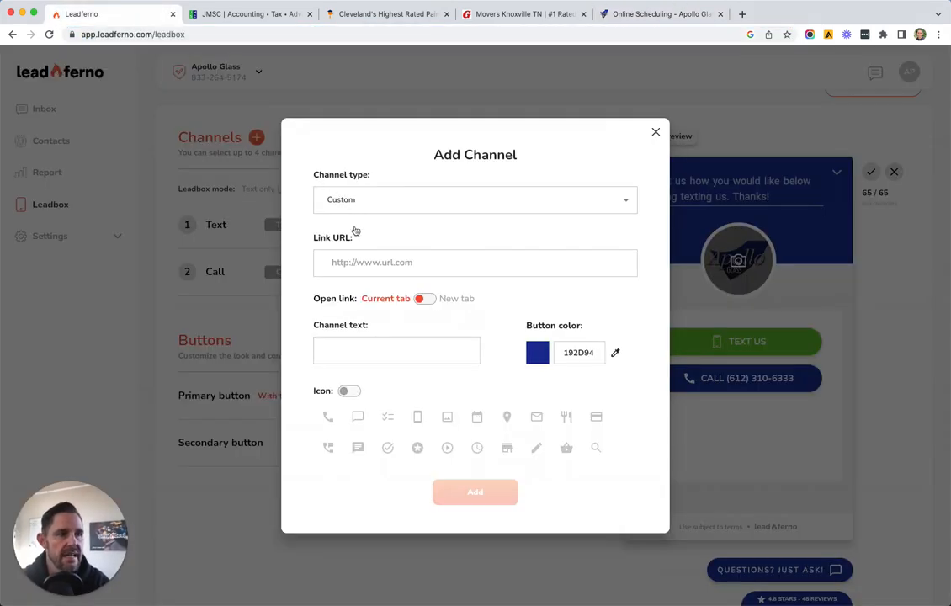
Add the channel with the pasted scheduling URL, text 'Book Appointment' and a calendar icon
left_click(357, 261)
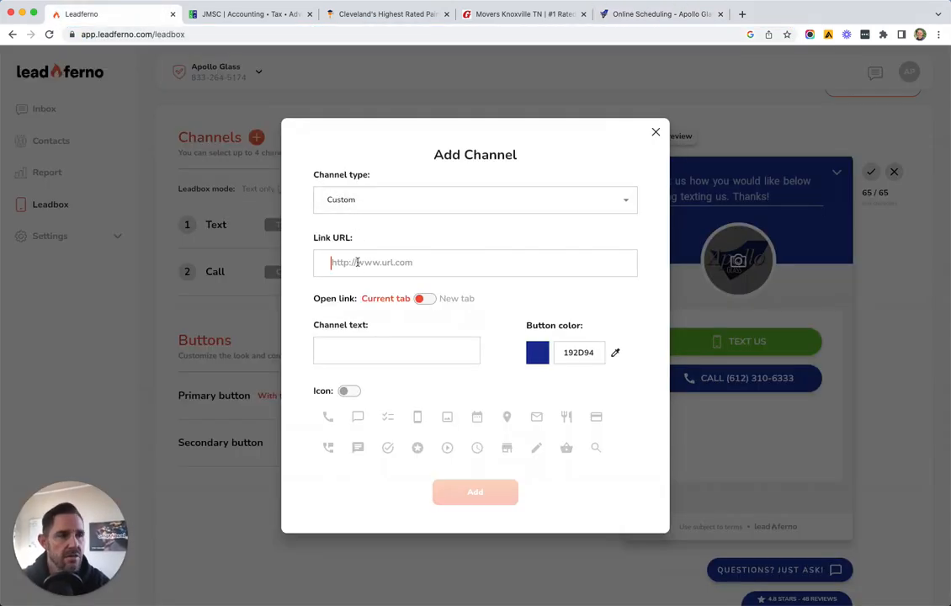
key("super+v")
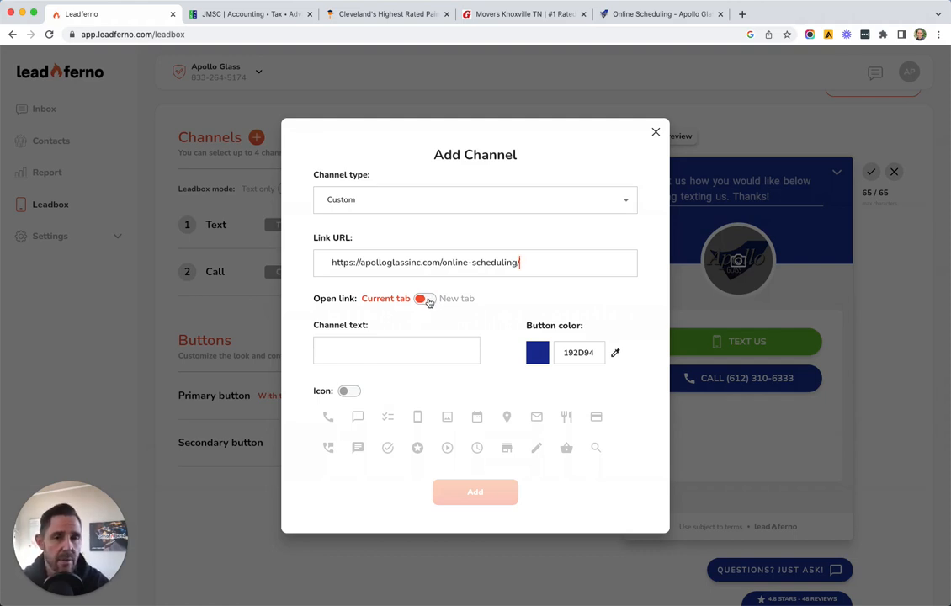
left_click(398, 346)
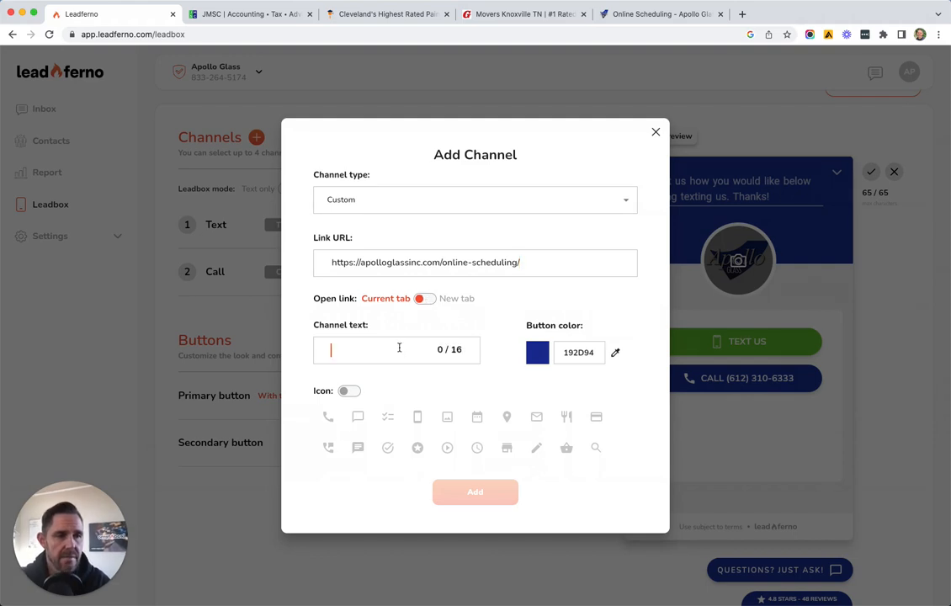
type("Book Appointment")
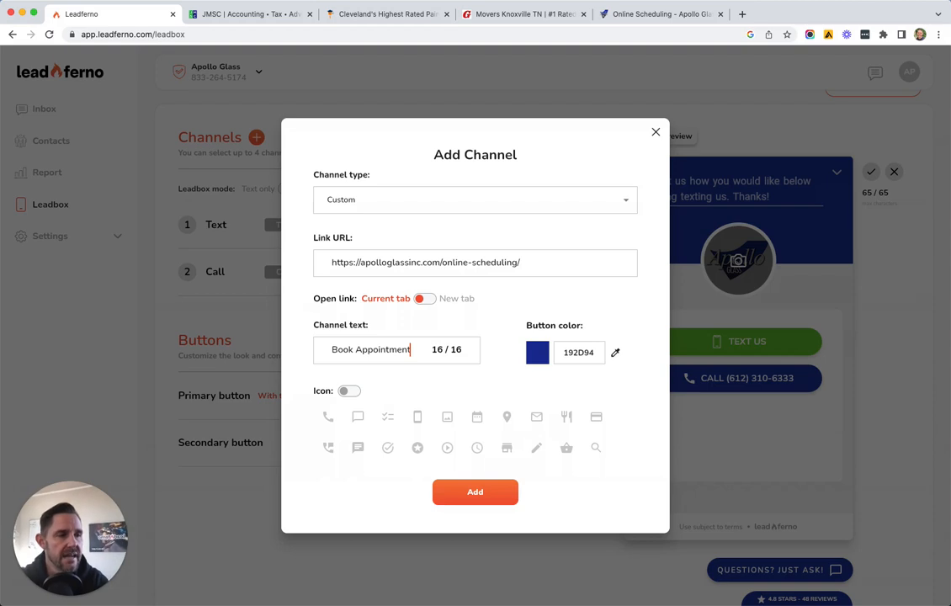
left_click(351, 392)
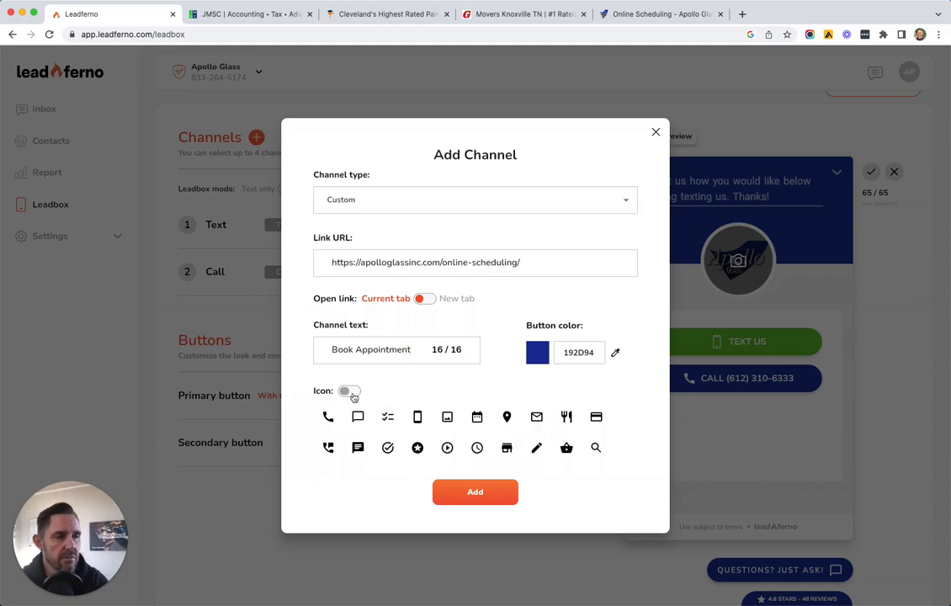
left_click(476, 418)
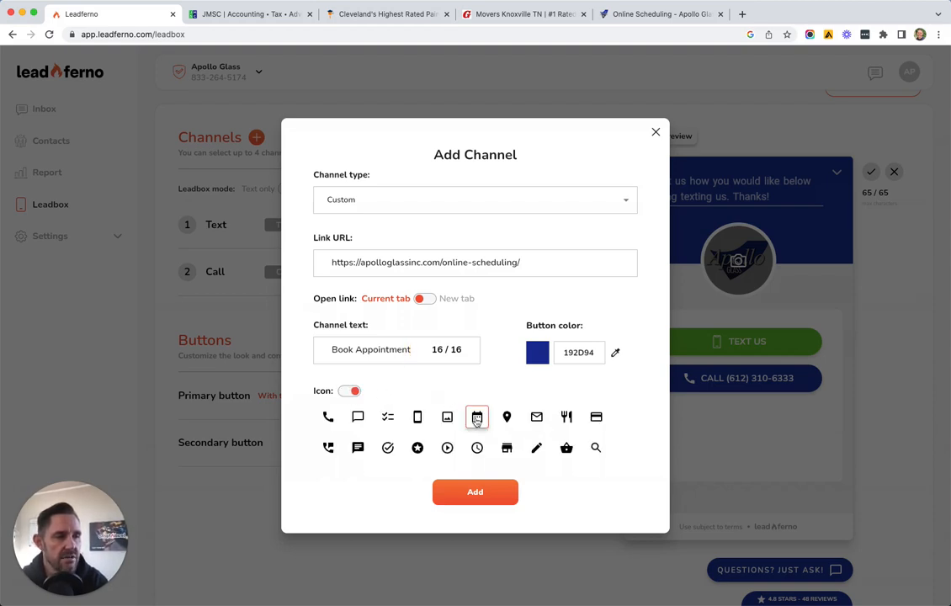
left_click(468, 493)
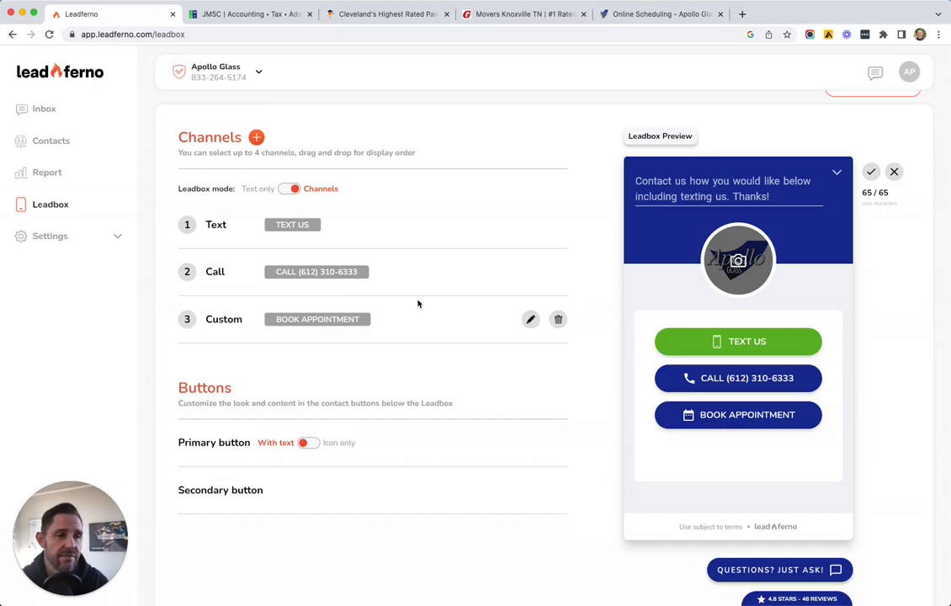
Set the Primary button from 'Icon only' to 'With text' in the Buttons section
scroll(598, 395, "down", 2)
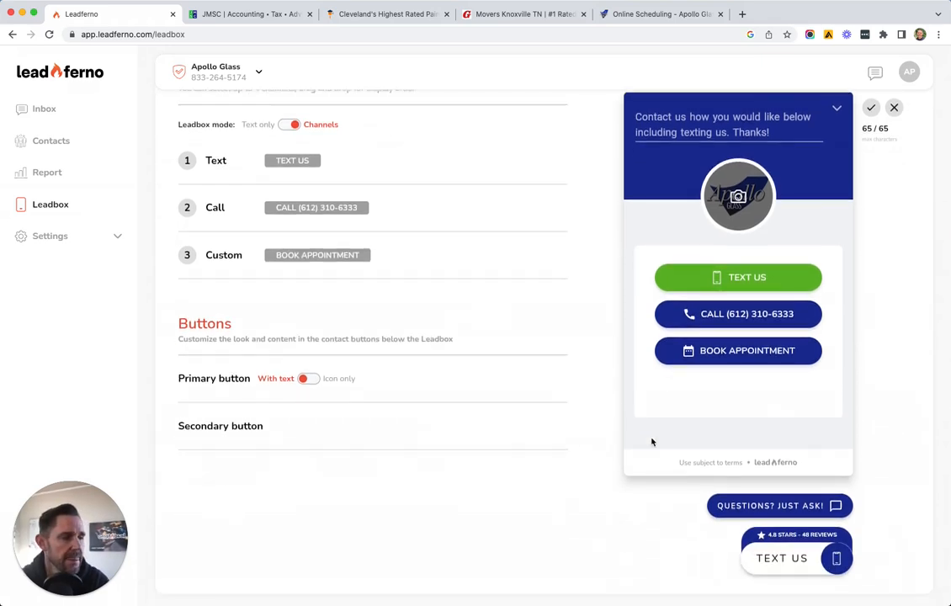
scroll(651, 442, "down", 1)
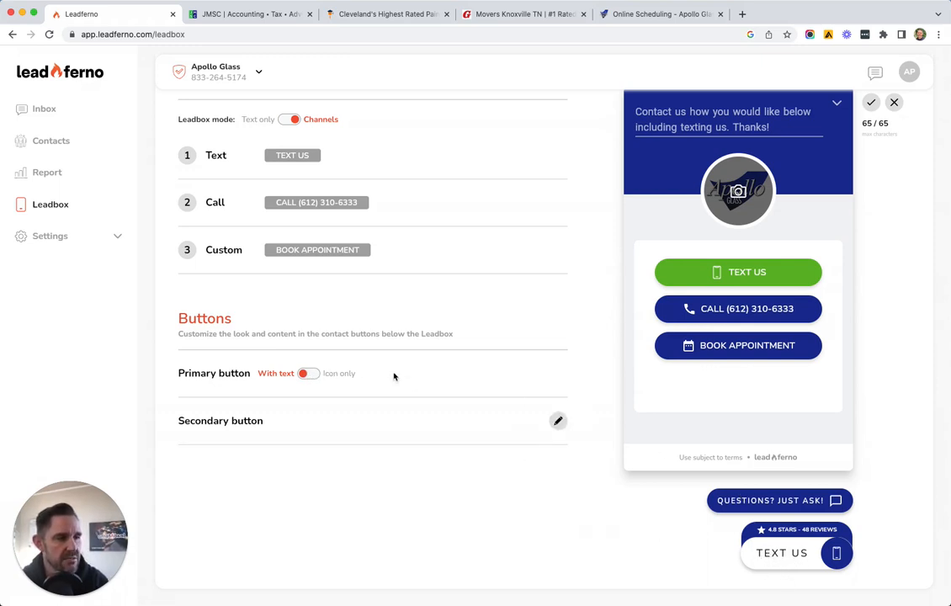
left_click(313, 374)
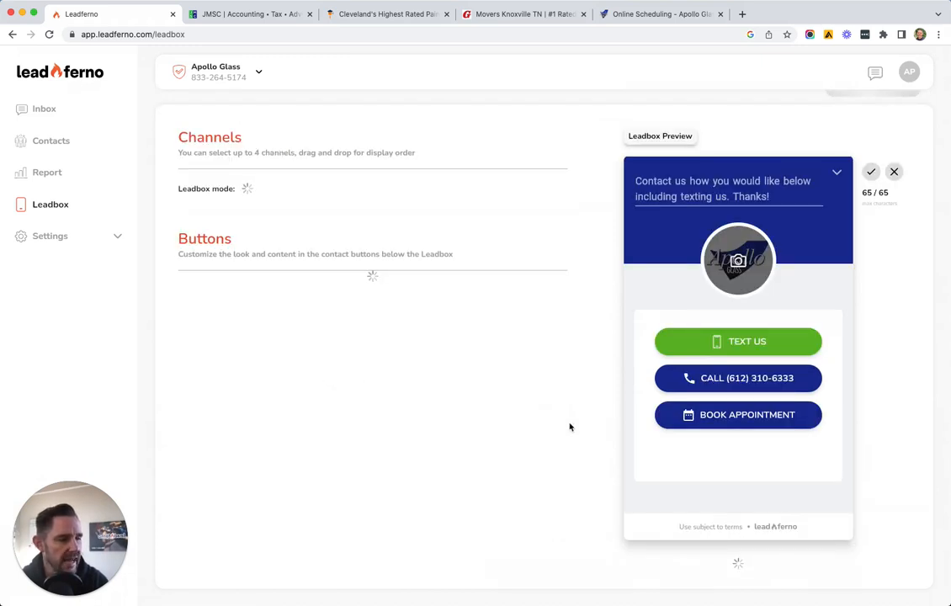
scroll(570, 428, "down", 1)
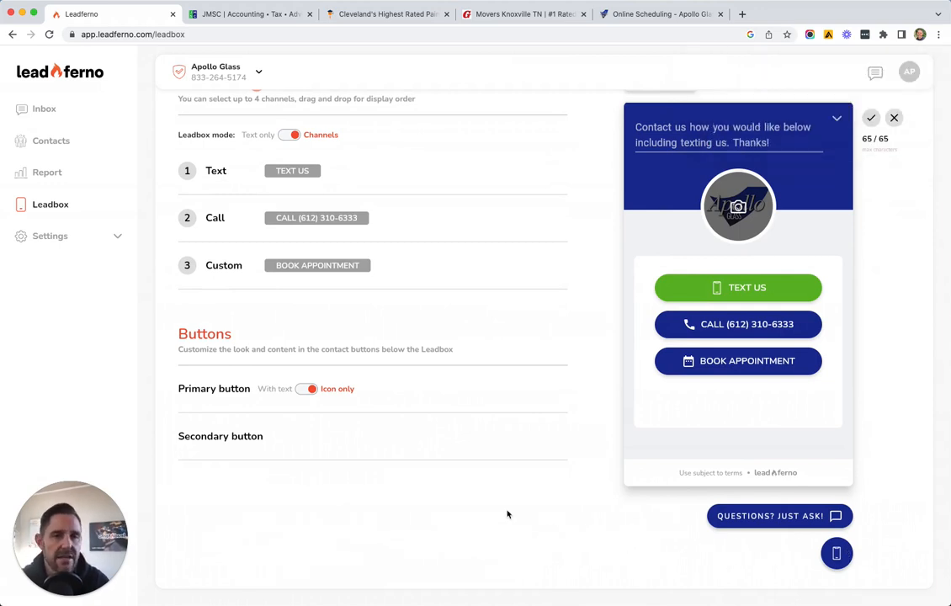
left_click(304, 389)
scroll(452, 361, "down", 2)
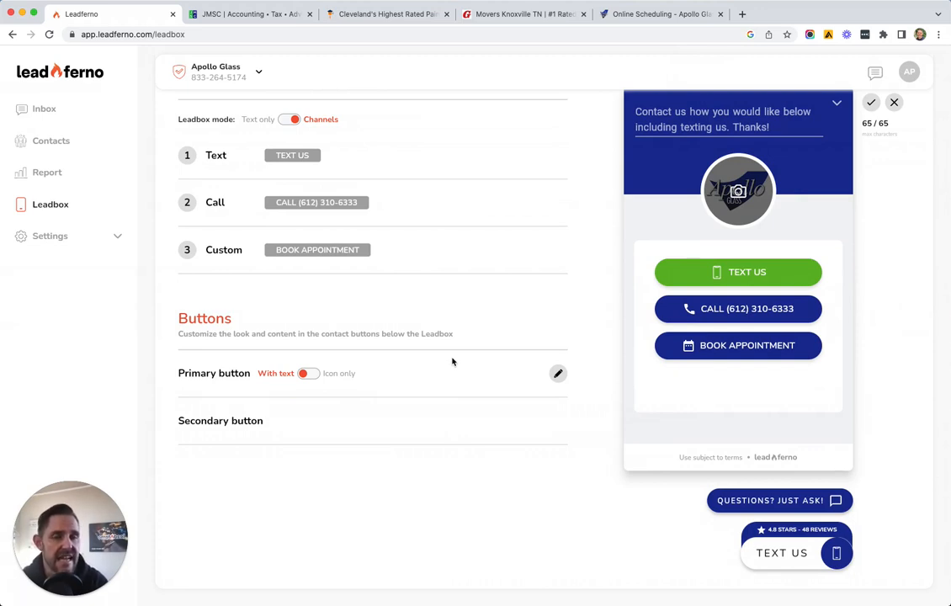
Edit the Primary button: keep 'Text Us' at bottom right and choose the chat-bubble icon
left_click(557, 374)
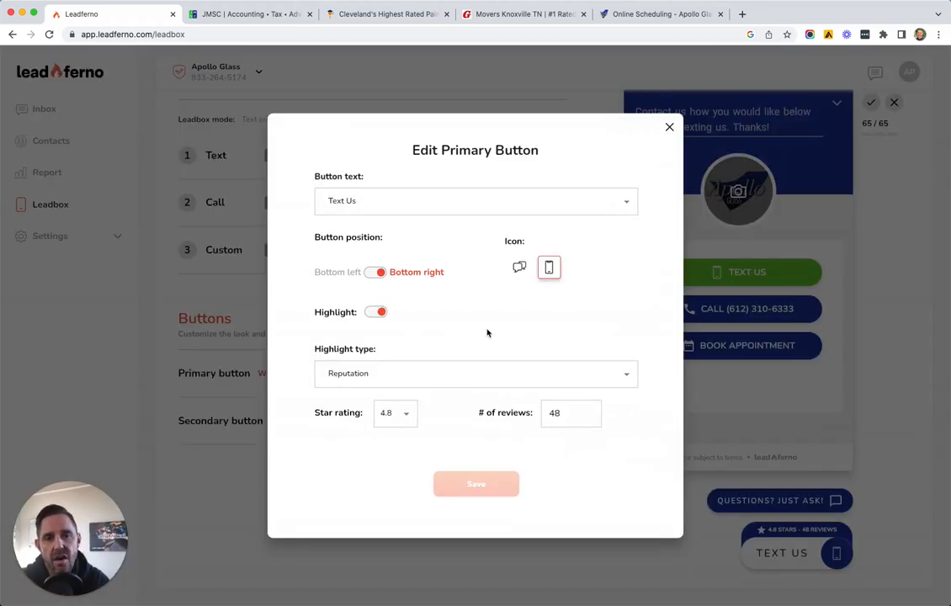
left_click(438, 203)
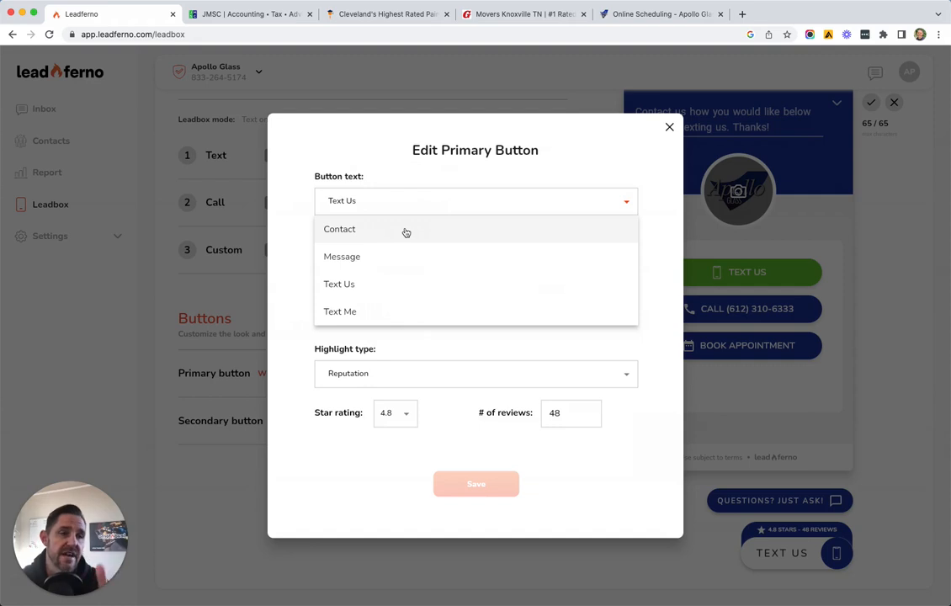
left_click(409, 287)
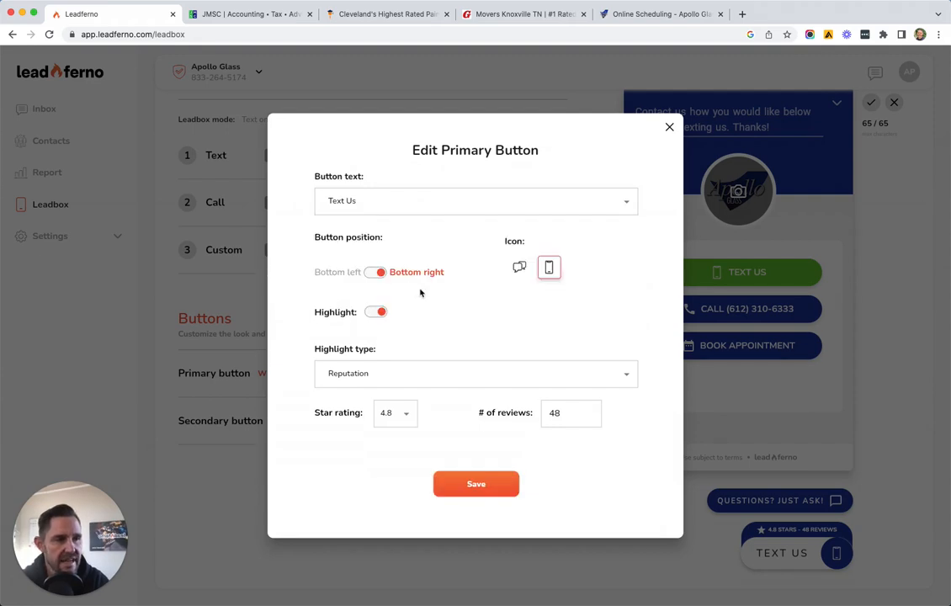
left_click(375, 274)
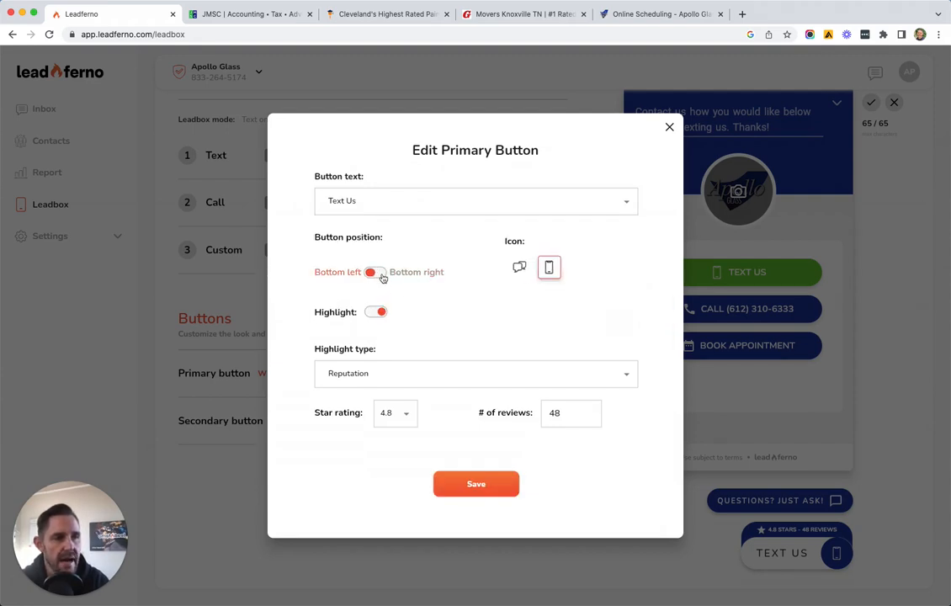
left_click(377, 274)
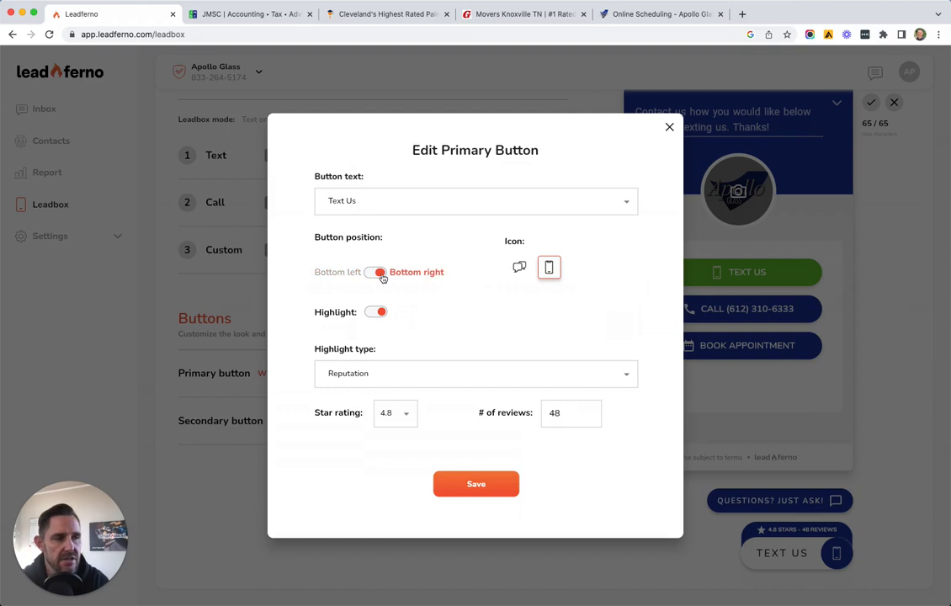
left_click(520, 270)
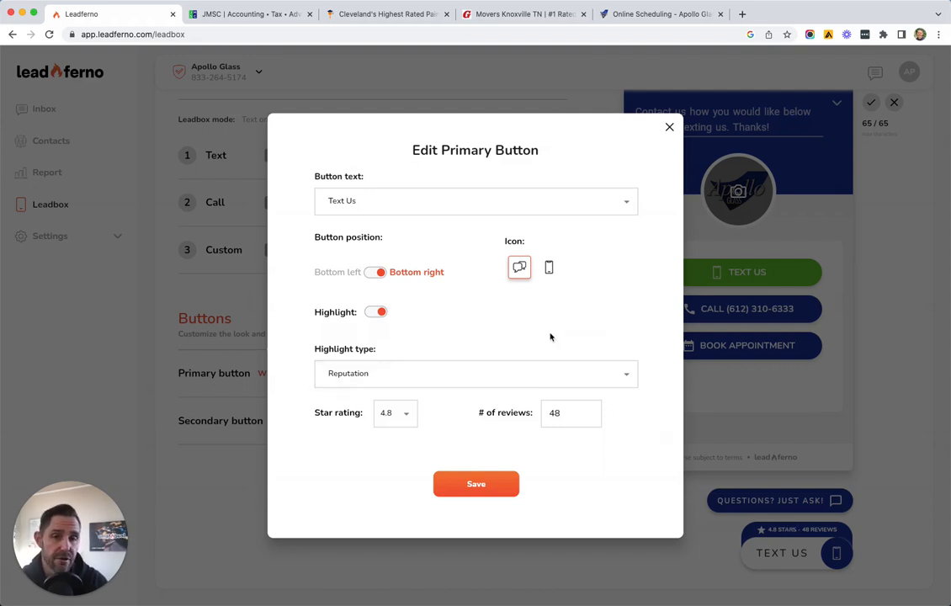
left_click(445, 375)
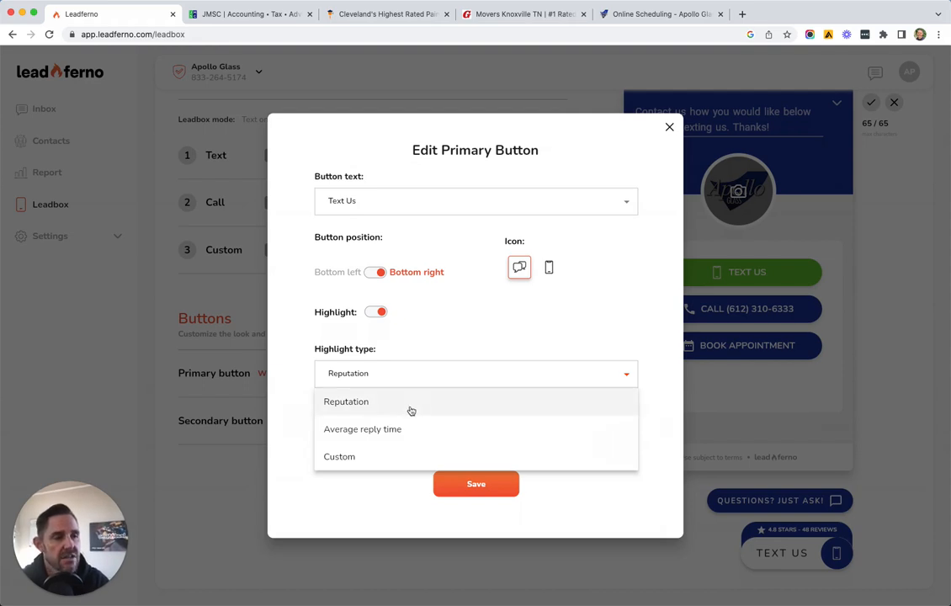
Make the primary button highlight an average reply time of 15 minutes and save
left_click(402, 430)
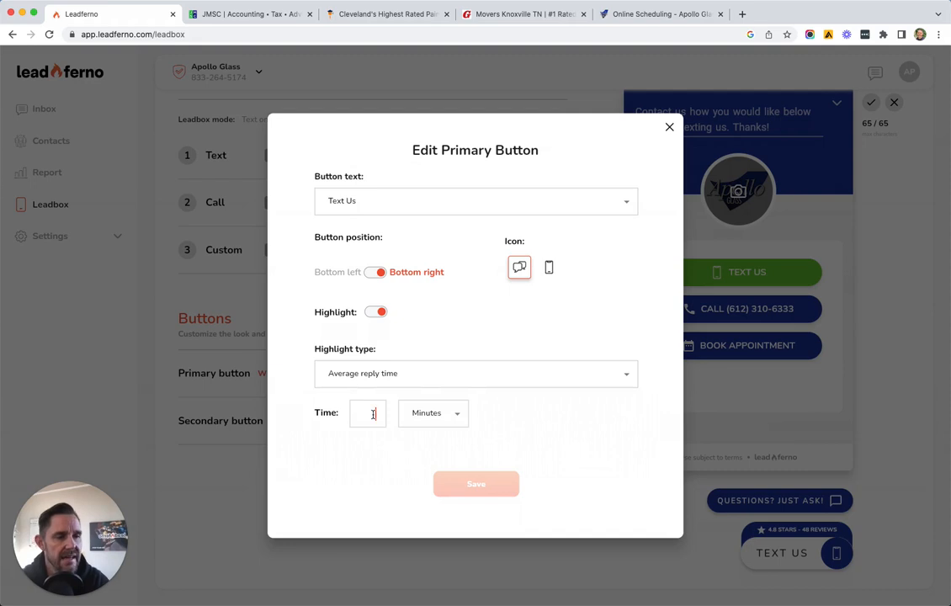
left_click(373, 414)
type("15")
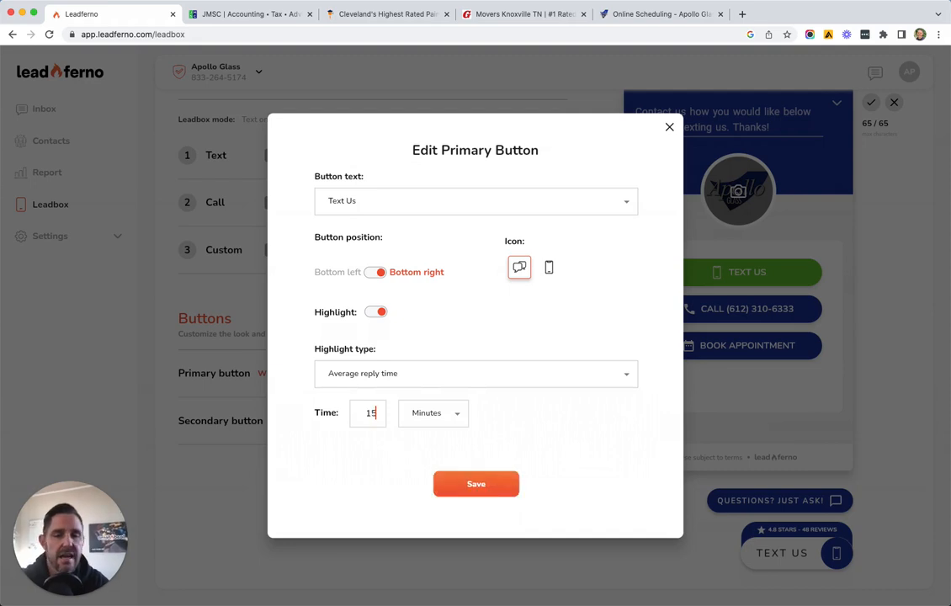
left_click(476, 484)
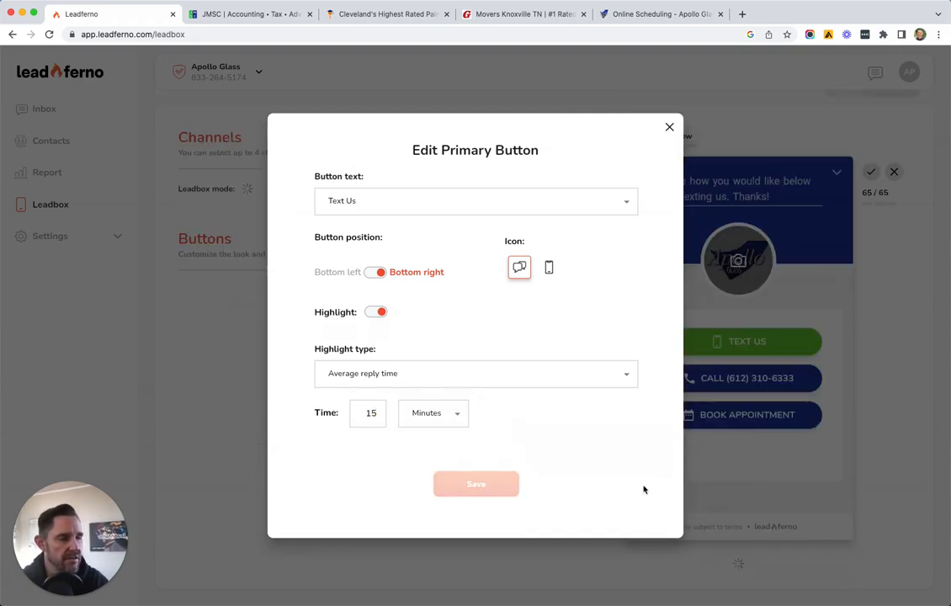
Review the preview's Text Us button showing the 'Avg. reply: < 15 minutes' badge
scroll(902, 487, "down", 2)
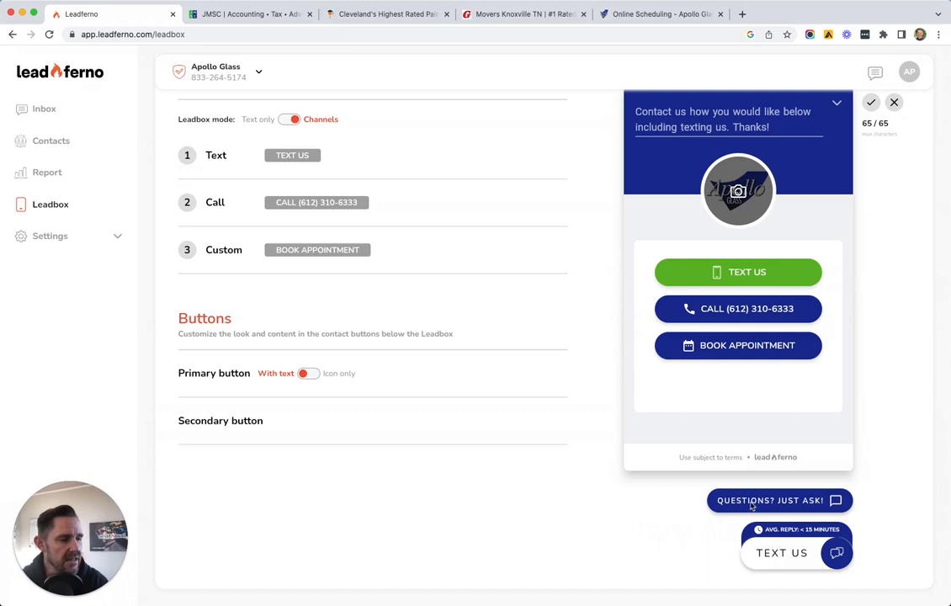
mouse_move(560, 439)
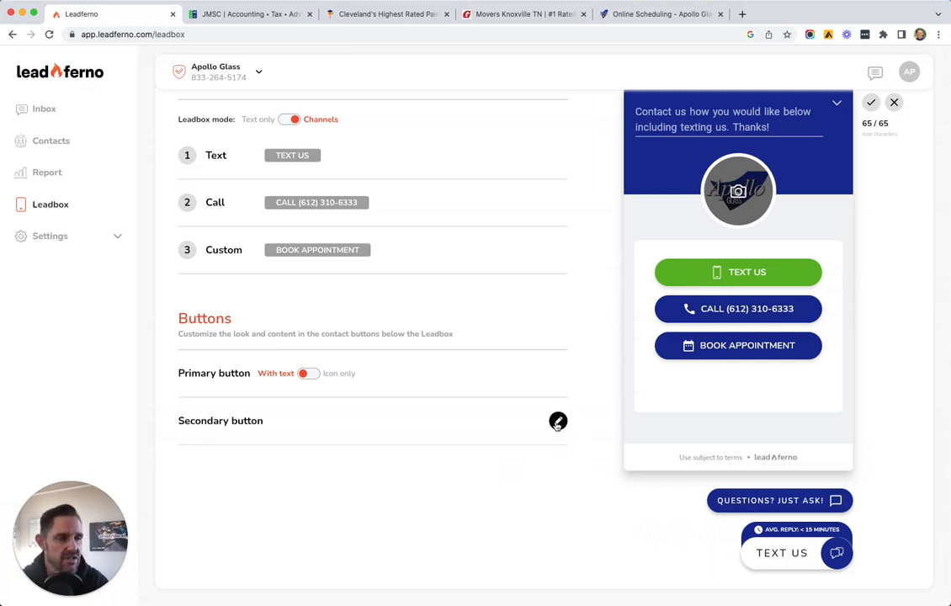
Relabel the secondary button 'Let us help you!' with a check-circle icon and save
left_click(558, 421)
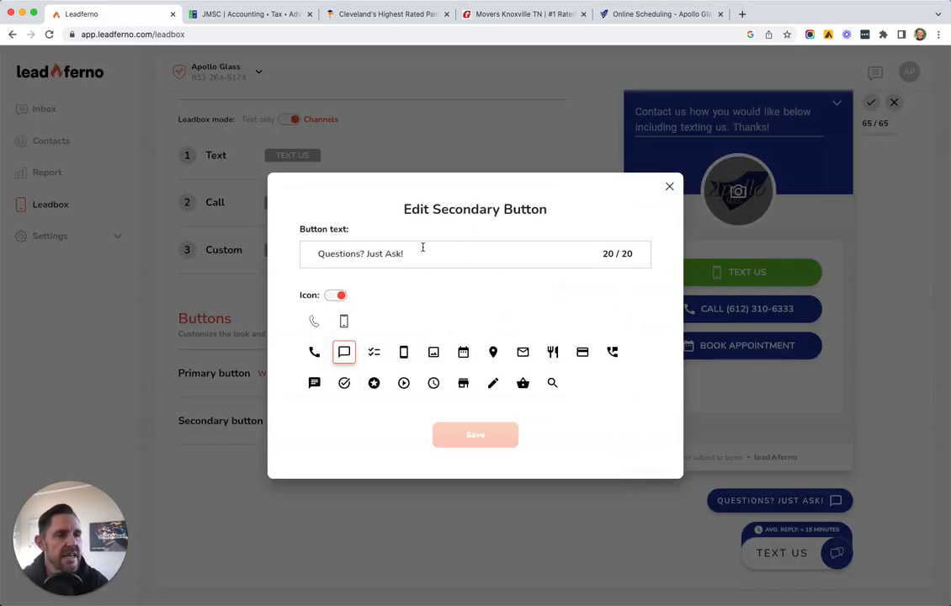
left_click_drag(406, 253, 313, 253)
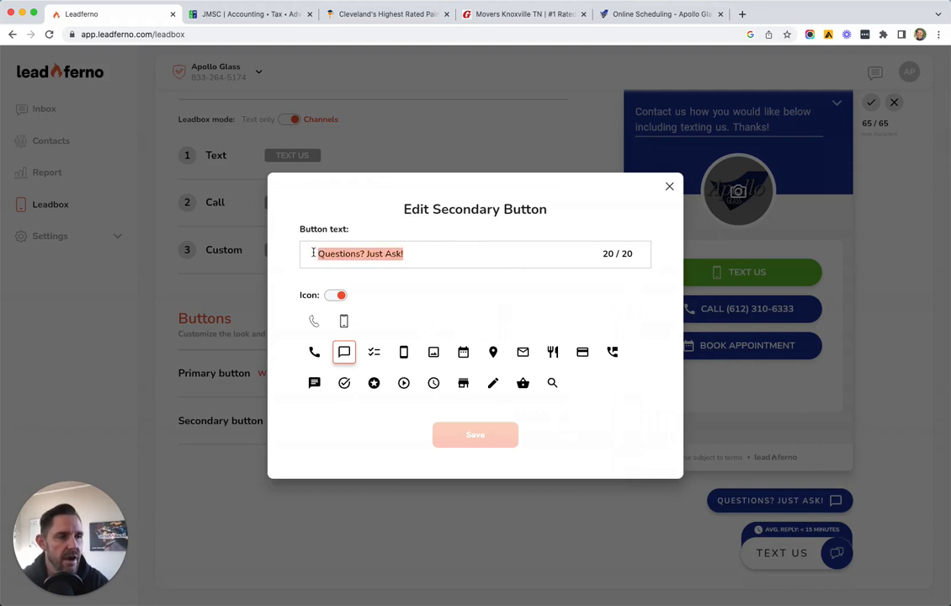
type("Let ")
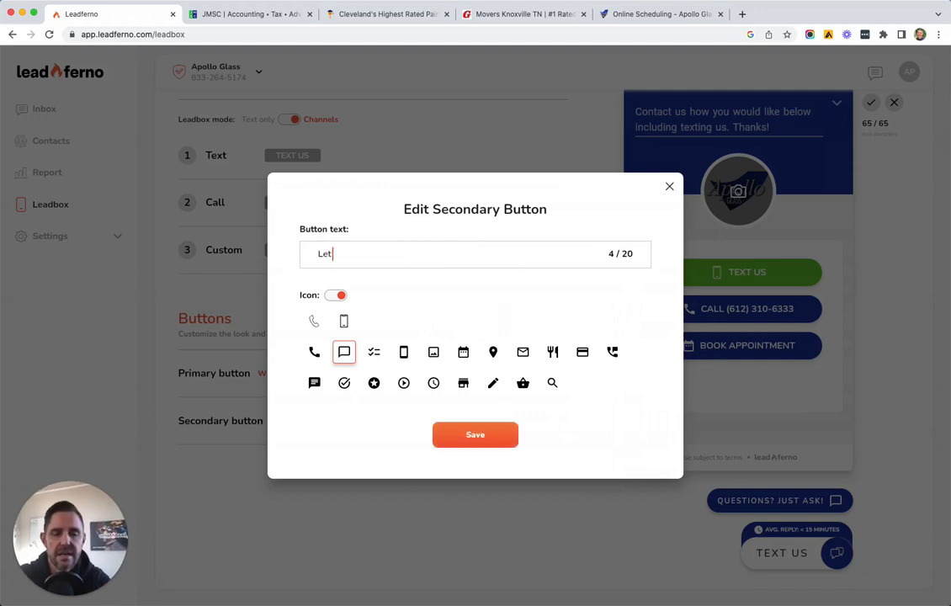
type("us help you!")
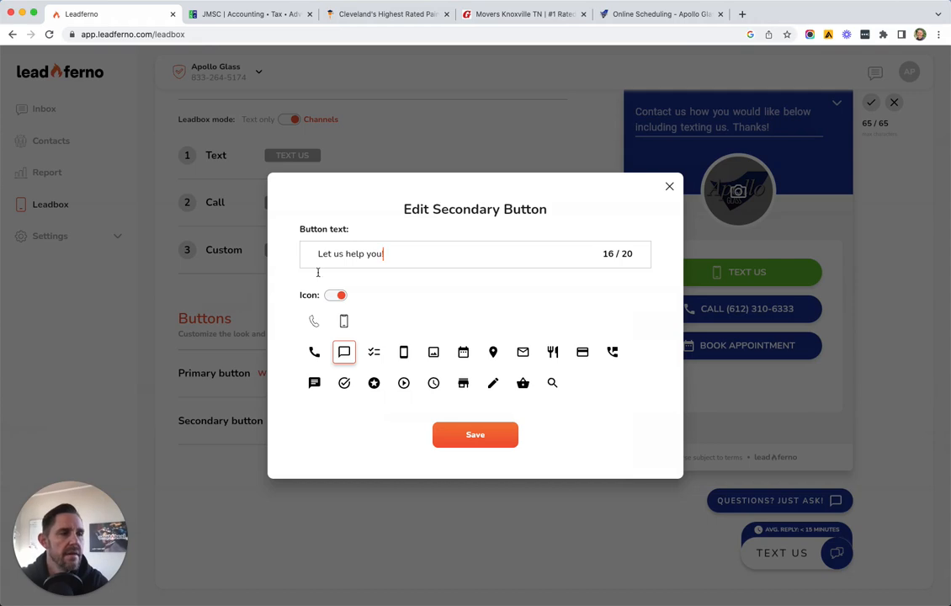
left_click(344, 383)
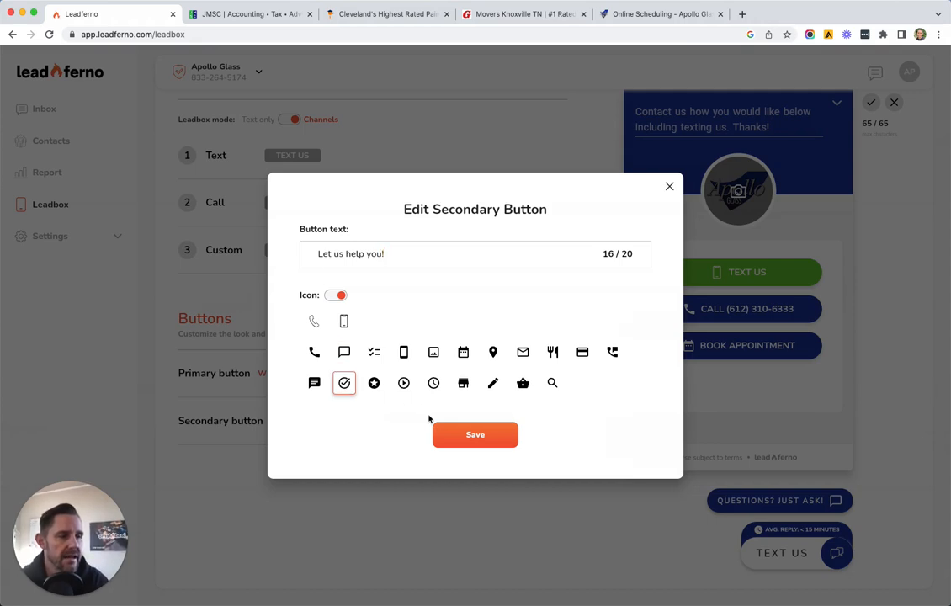
left_click(470, 436)
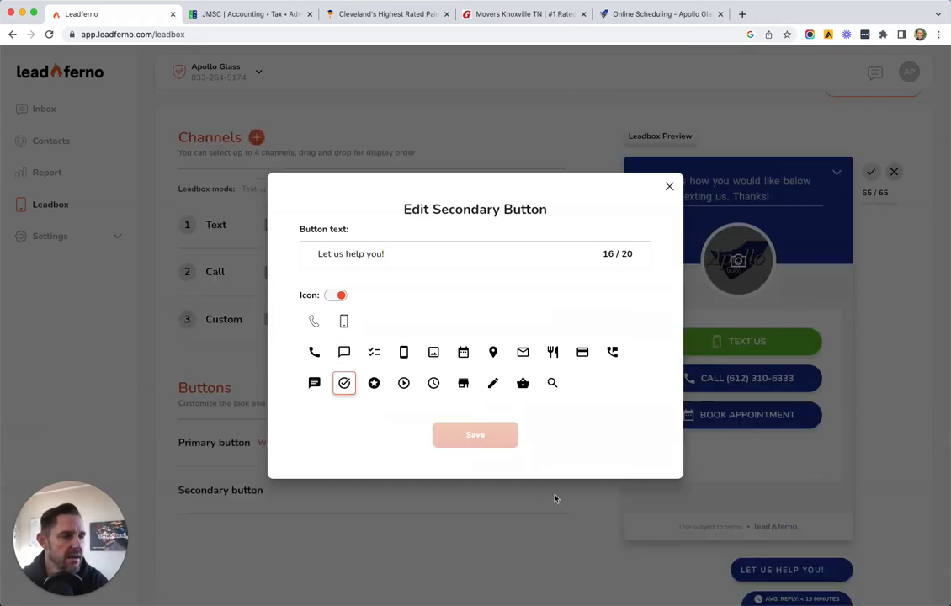
Scroll the Leadbox page to review the preview's 'Let us help you!' button
scroll(656, 488, "down", 2)
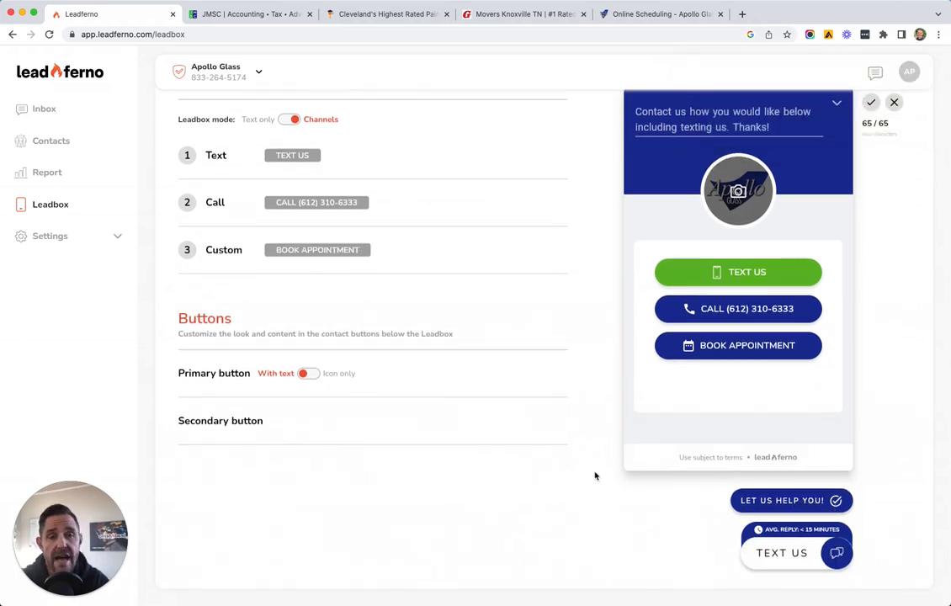
scroll(595, 477, "up", 2)
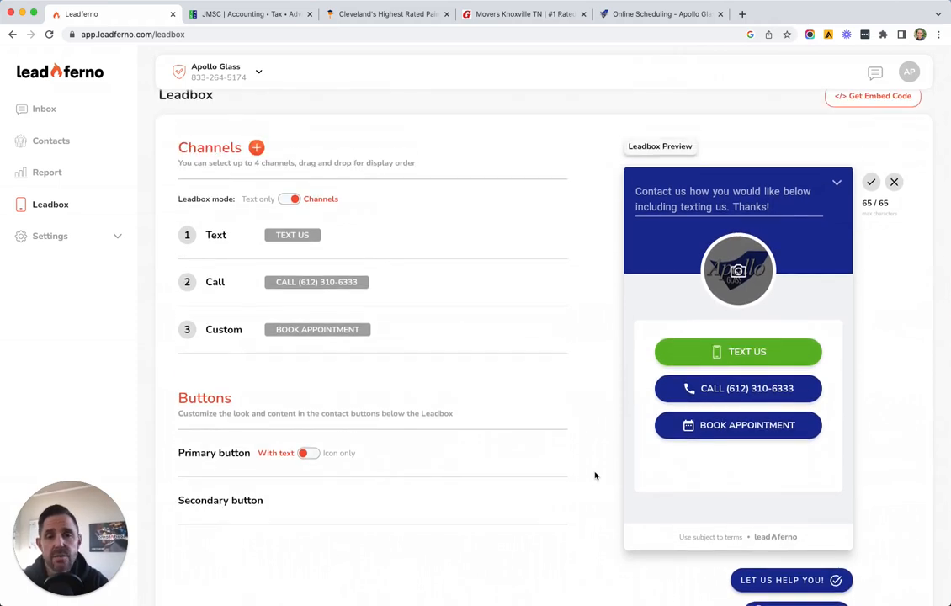